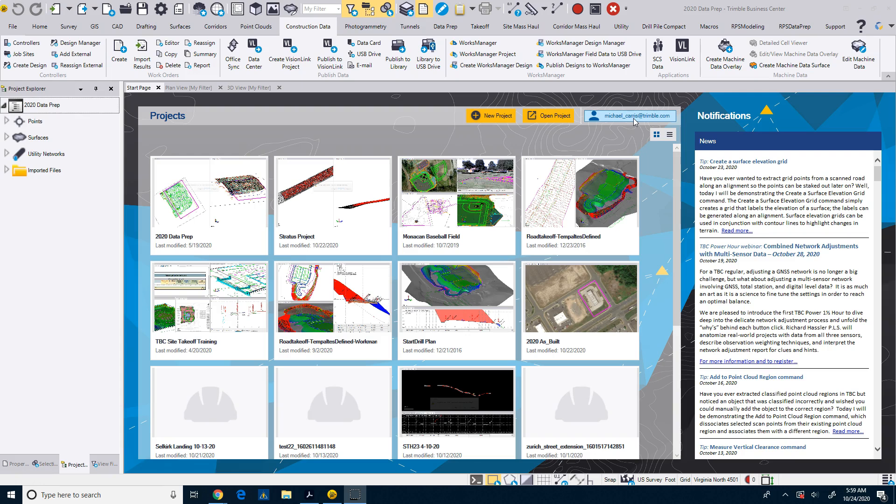
pyautogui.click(632, 118)
pyautogui.click(631, 118)
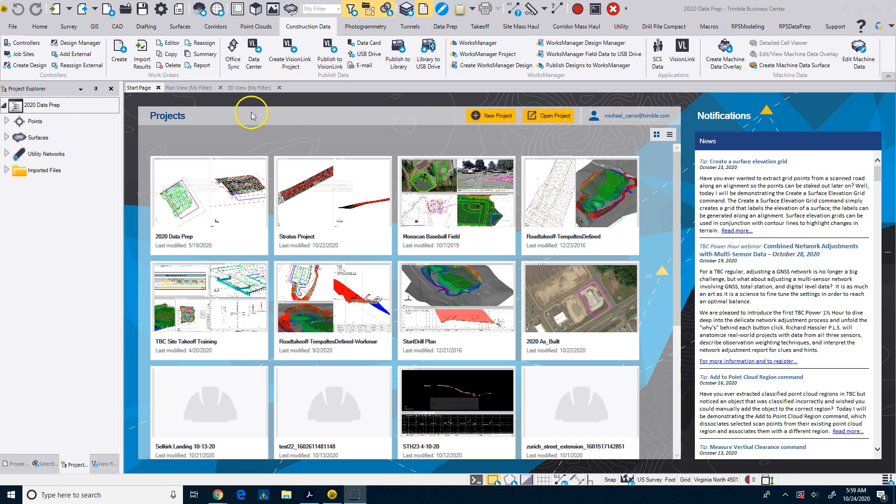
# Step: Show the plan view and place the 3D view beside it in its own vertical tab group
pyautogui.click(185, 89)
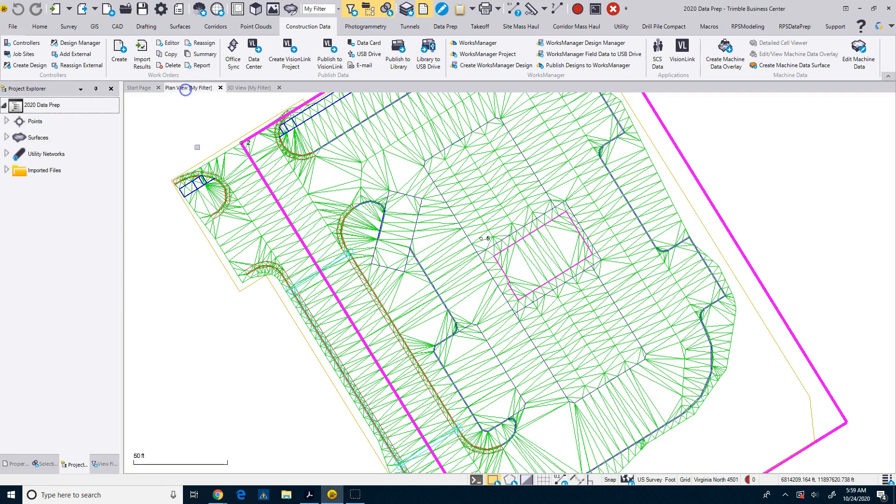
pyautogui.rightClick(243, 87)
pyautogui.click(264, 115)
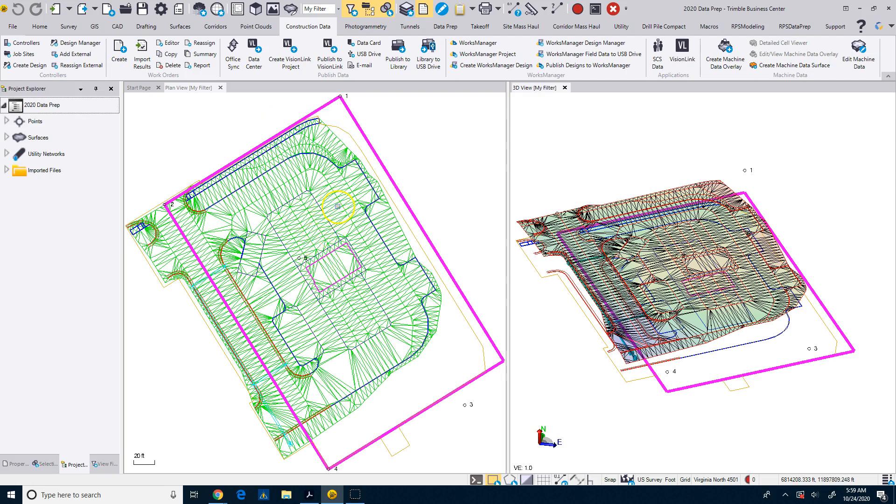
pyautogui.moveTo(705, 344)
pyautogui.mouseDown(button='middle')
pyautogui.moveTo(705, 320)
pyautogui.moveTo(706, 344)
pyautogui.mouseUp(button='middle')
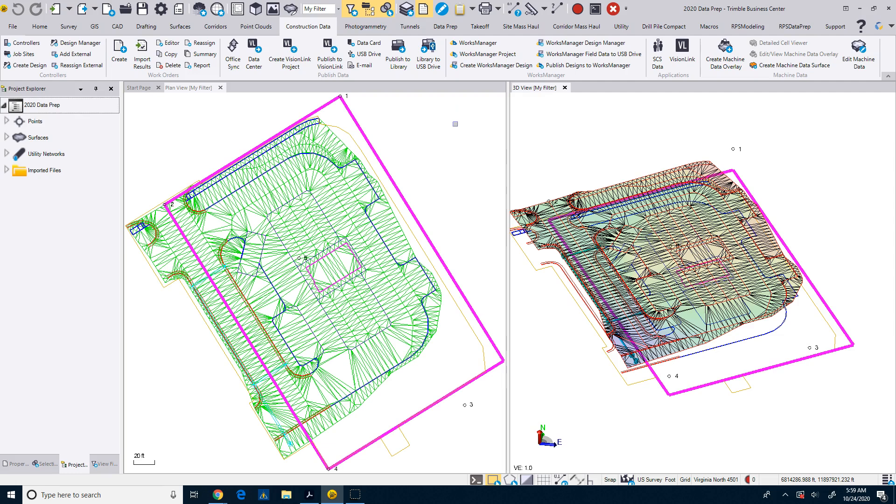
# Step: Switch to the WorksManager website and start a new project under the Trimble WorksManager account
pyautogui.click(461, 43)
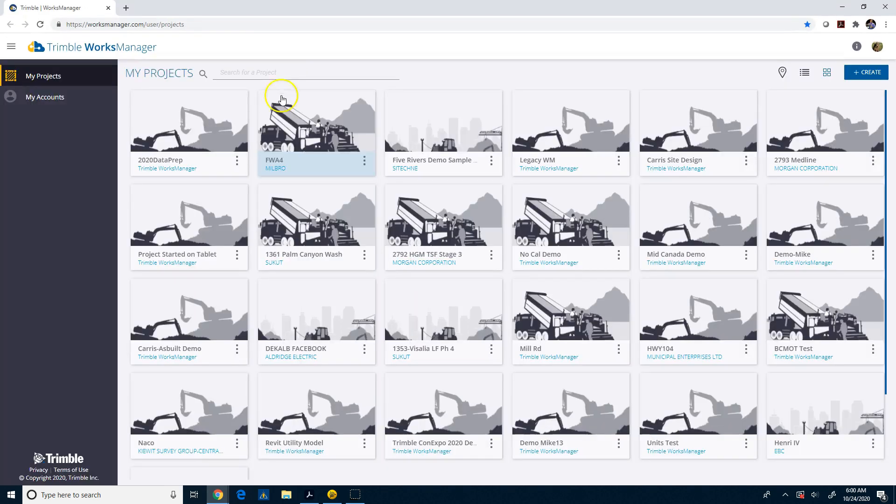
pyautogui.click(289, 163)
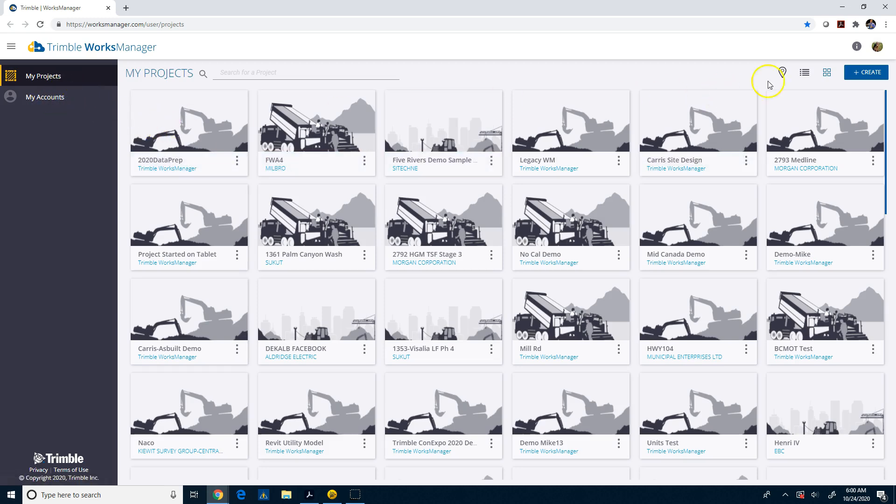
pyautogui.click(869, 78)
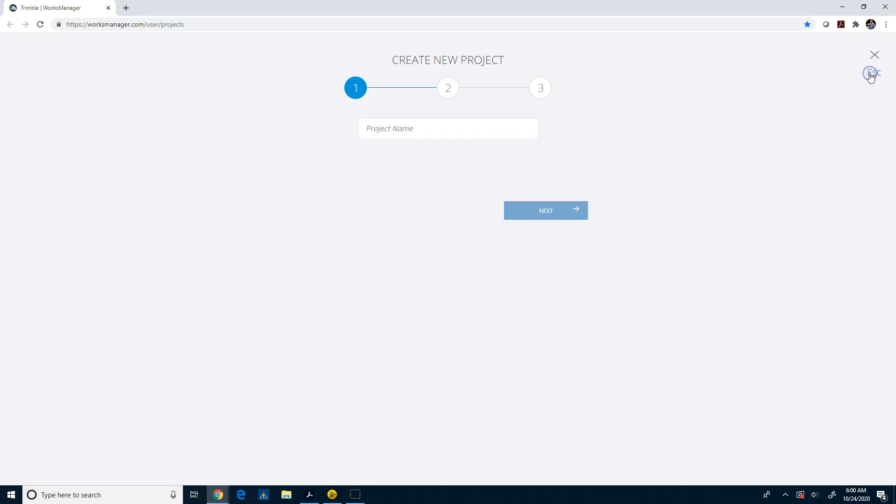
pyautogui.click(529, 131)
pyautogui.moveTo(534, 161); pyautogui.dragTo(520, 292)
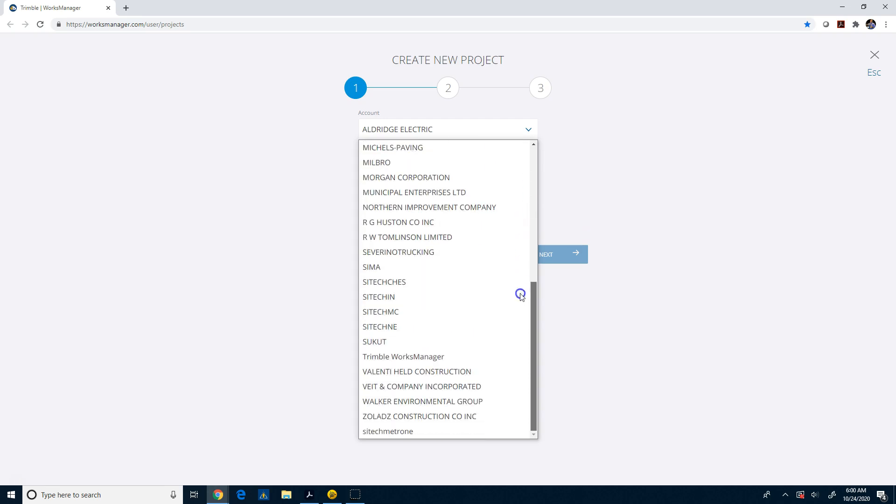
pyautogui.click(436, 358)
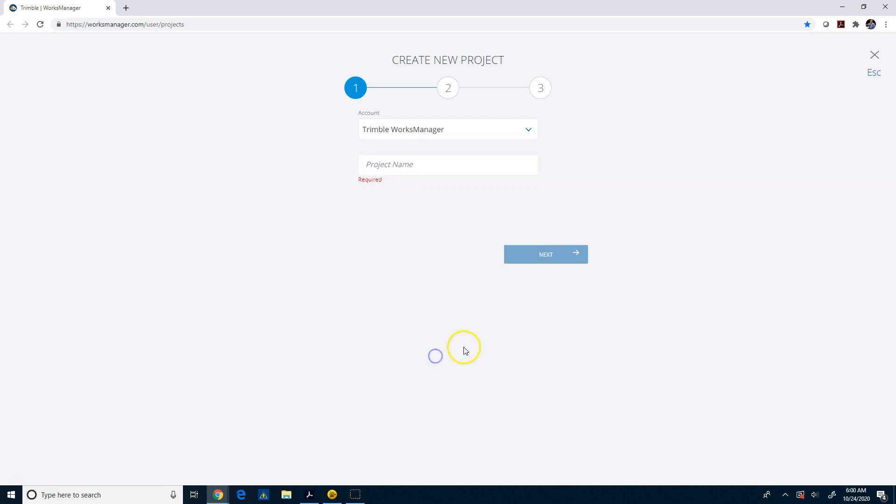
# Step: Name the new project 2020DataPrep=WMPub and continue to the configuration files
pyautogui.click(402, 162)
pyautogui.click(384, 134)
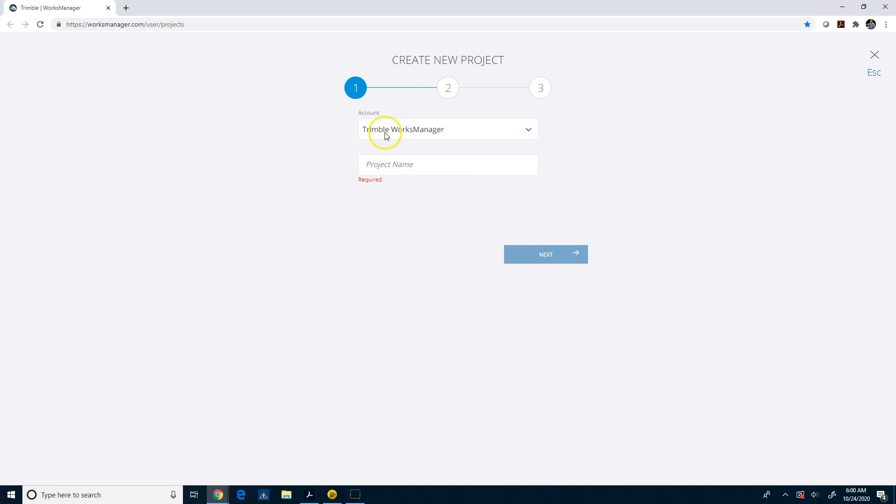
pyautogui.click(395, 165)
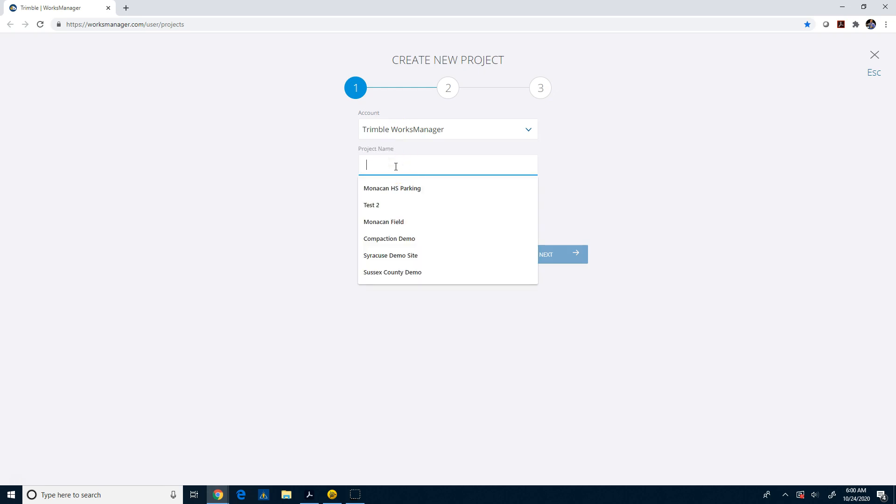
pyautogui.write('2020DataPrep=')
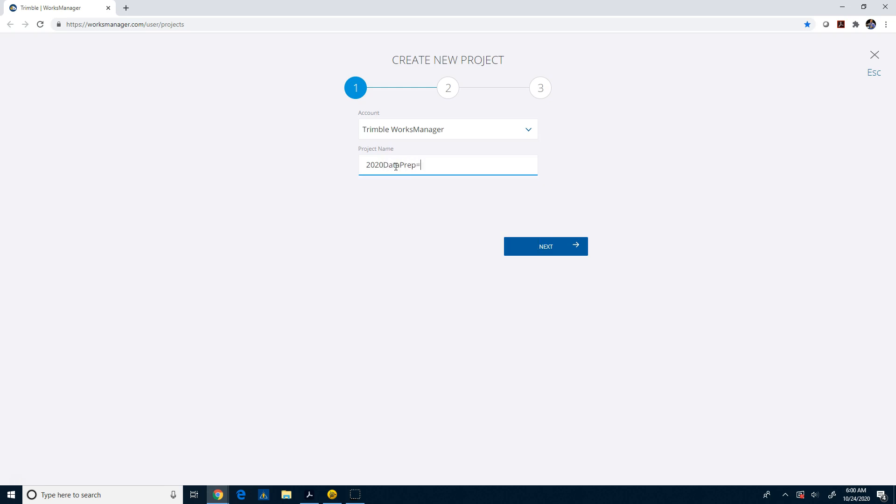
pyautogui.write('WMPub')
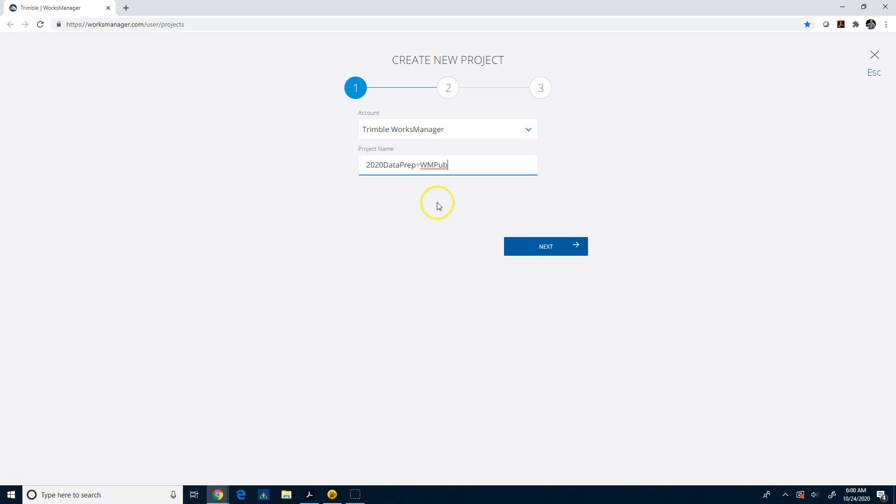
pyautogui.click(529, 246)
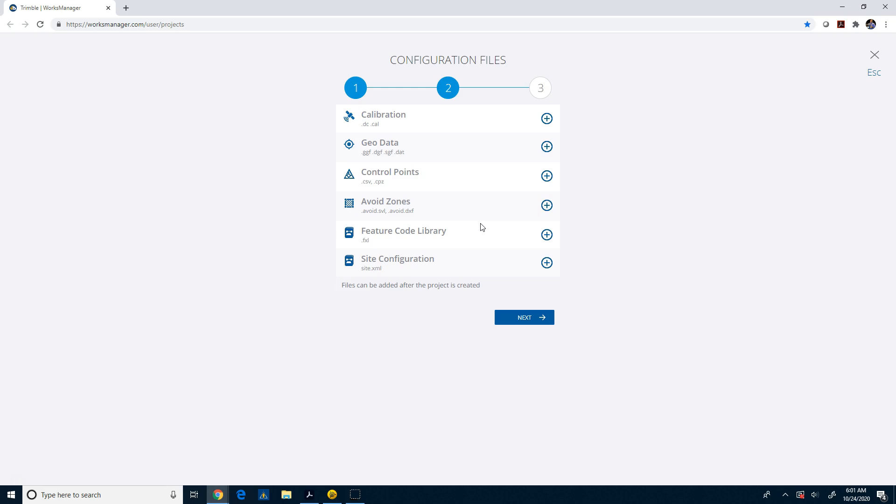
# Step: Skip the configuration files and locate the job site on the project boundary map by searching for its street address
pyautogui.click(524, 318)
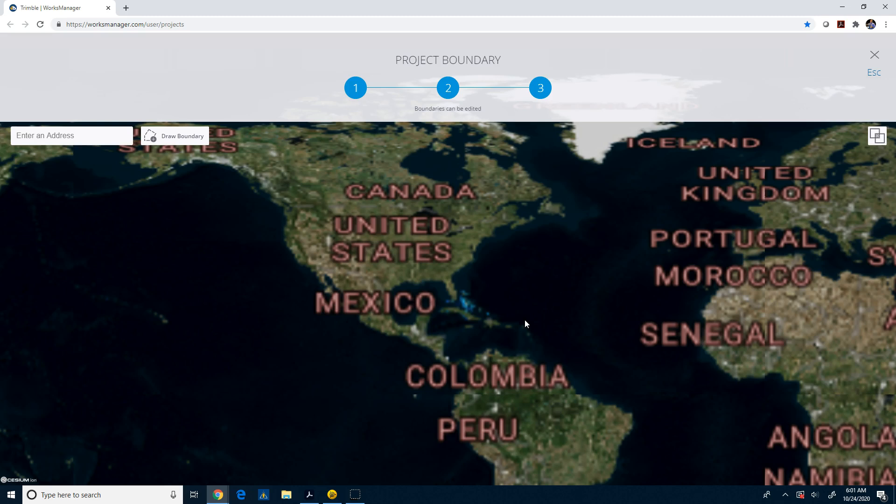
pyautogui.click(73, 138)
pyautogui.write('Merchants,')
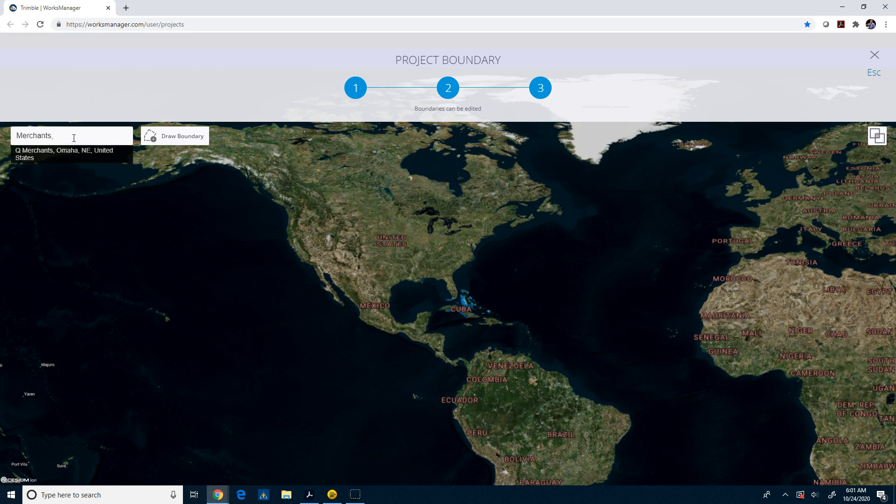
pyautogui.press('BackSpace')
pyautogui.write(' l')
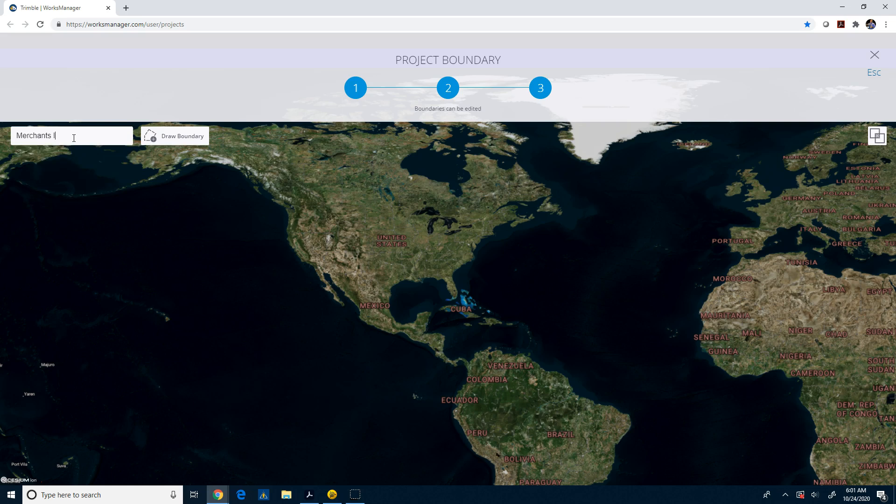
pyautogui.write('ane')
pyautogui.write(', h')
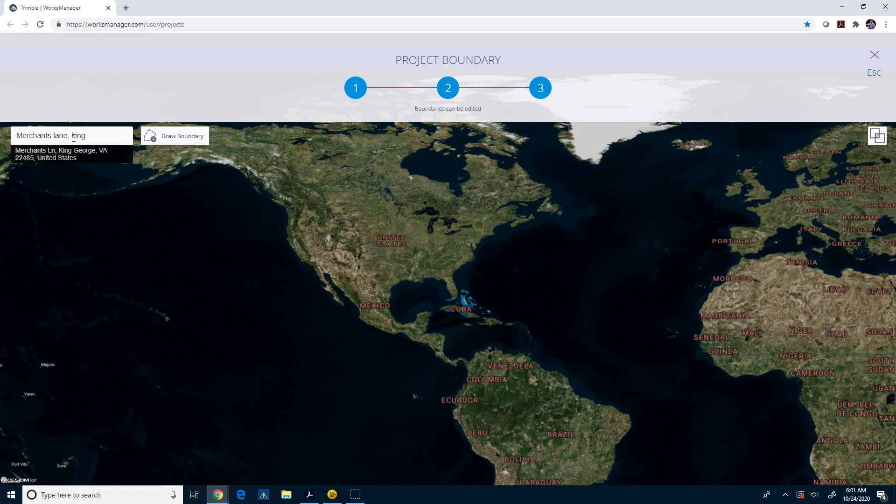
pyautogui.click(61, 150)
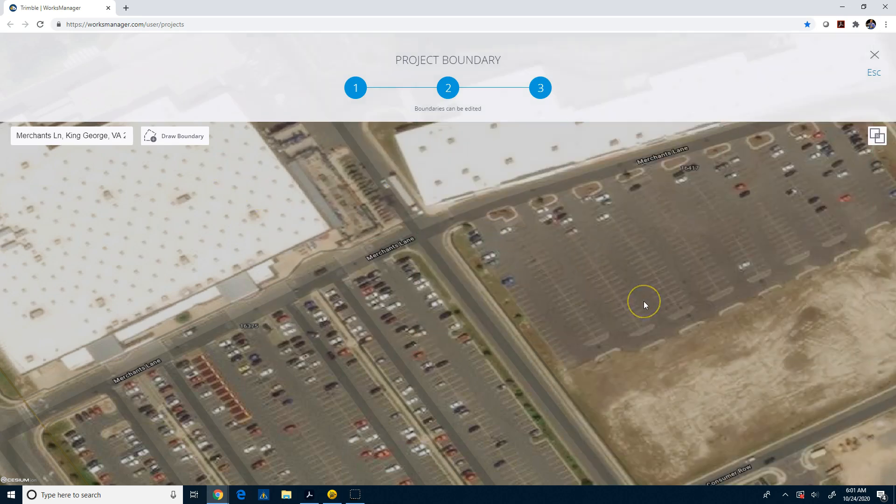
pyautogui.scroll(-3, 643, 301)
pyautogui.moveTo(646, 336); pyautogui.dragTo(363, 268)
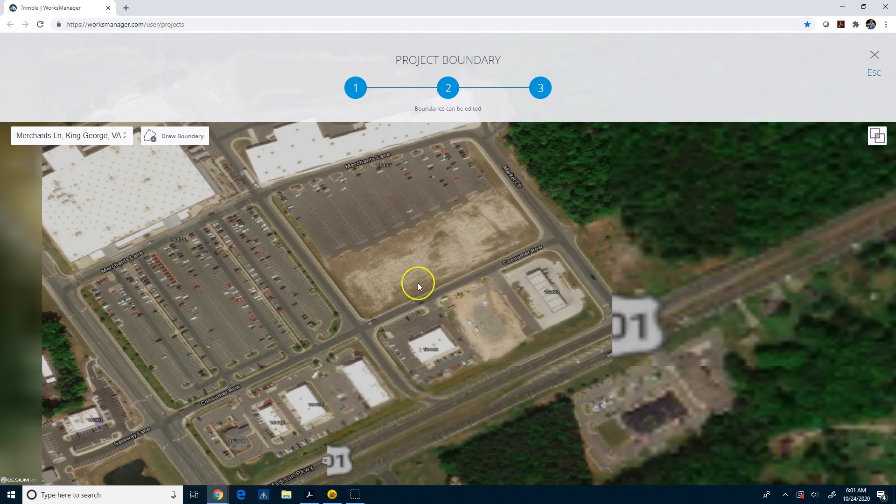
# Step: Draw a closed four-corner boundary around the lots between Consumer Row and James Madison Pkwy, and finish creating the project
pyautogui.click(172, 138)
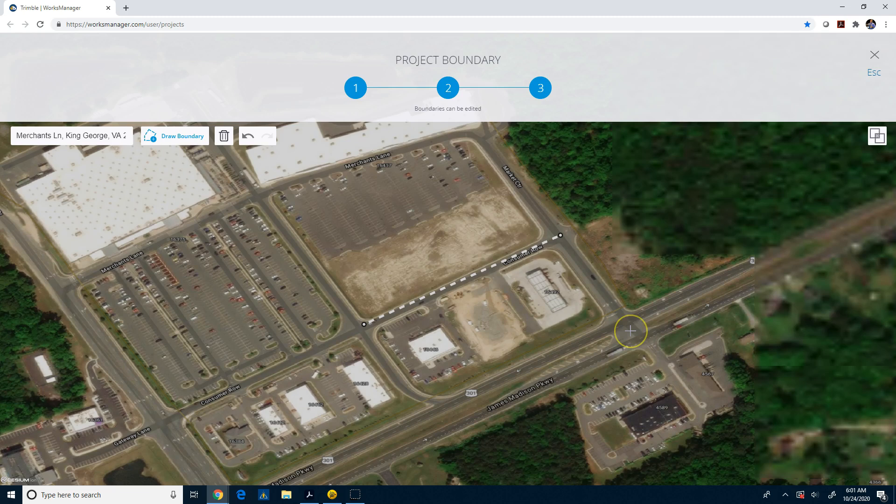
pyautogui.click(629, 330)
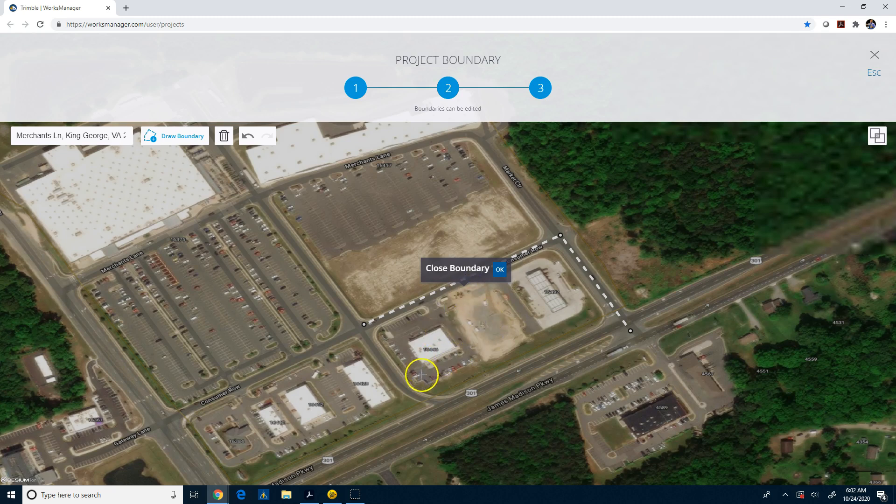
pyautogui.click(446, 413)
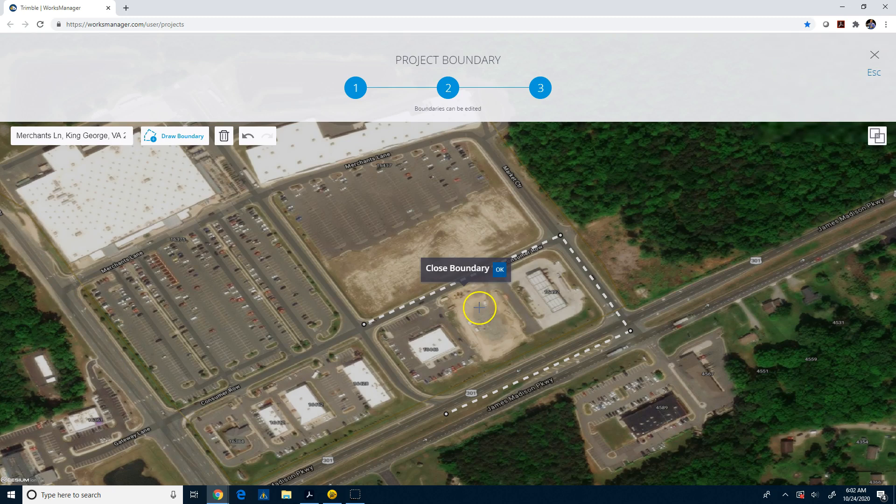
pyautogui.click(501, 270)
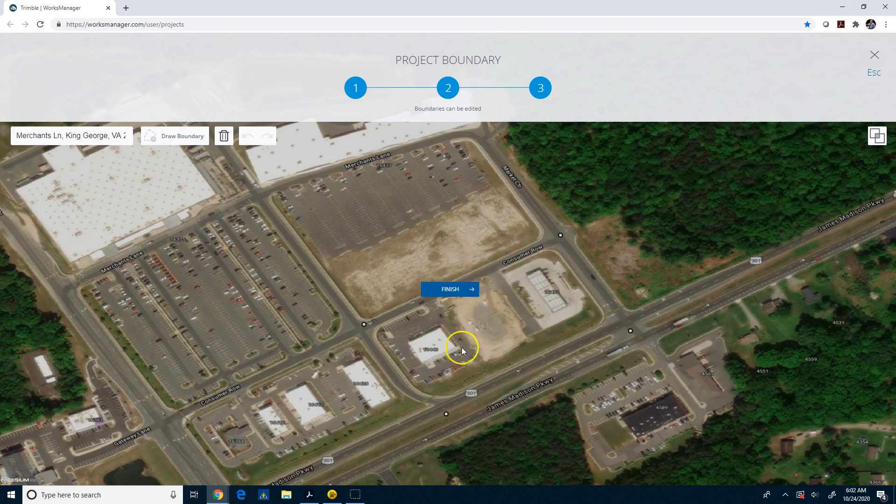
pyautogui.click(449, 293)
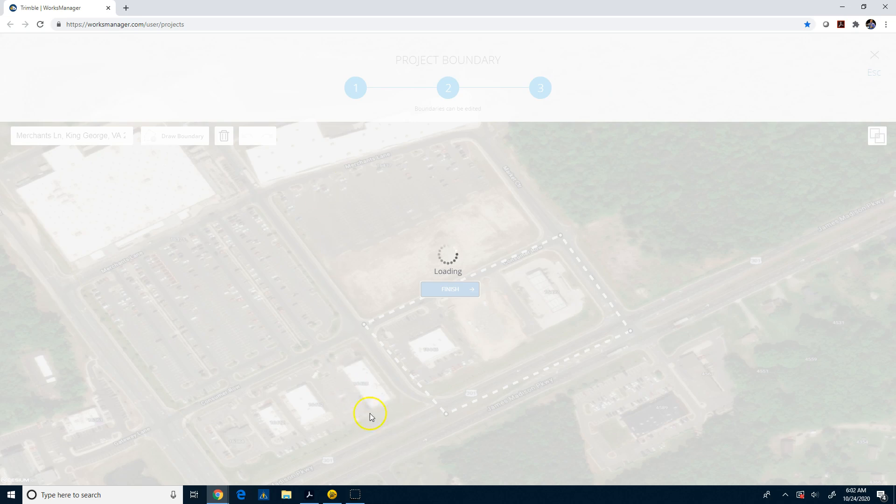
# Step: Switch to Trimble Business Center and assign the 2020DataPrep=WMPub WorksManager project from the Trimble WorksManager account
pyautogui.click(332, 494)
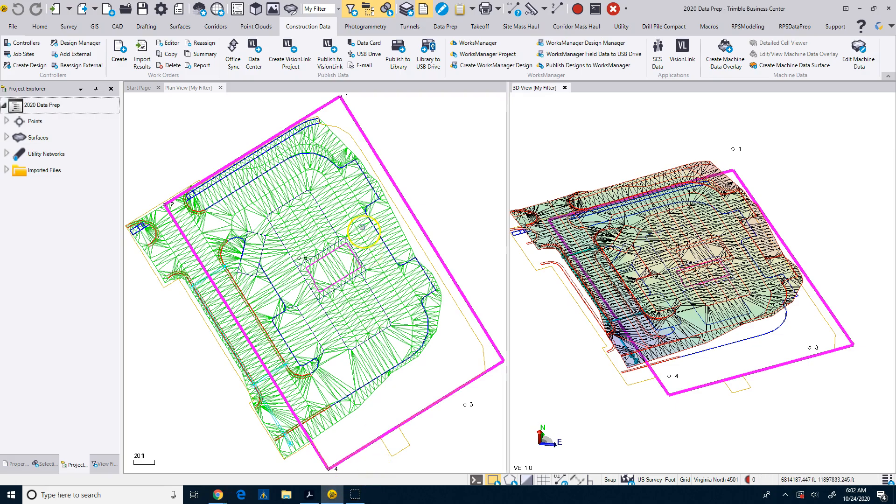
pyautogui.click(397, 106)
pyautogui.click(474, 55)
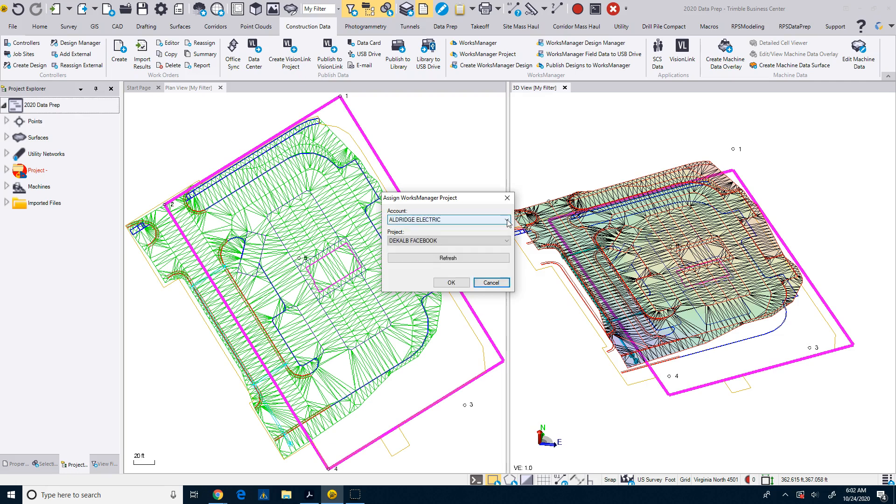
pyautogui.click(506, 219)
pyautogui.scroll(-3, 507, 280)
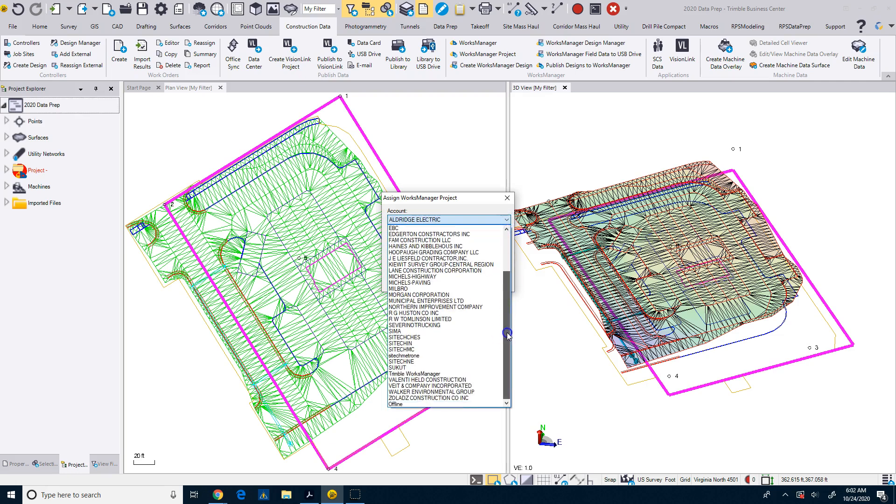
pyautogui.click(412, 375)
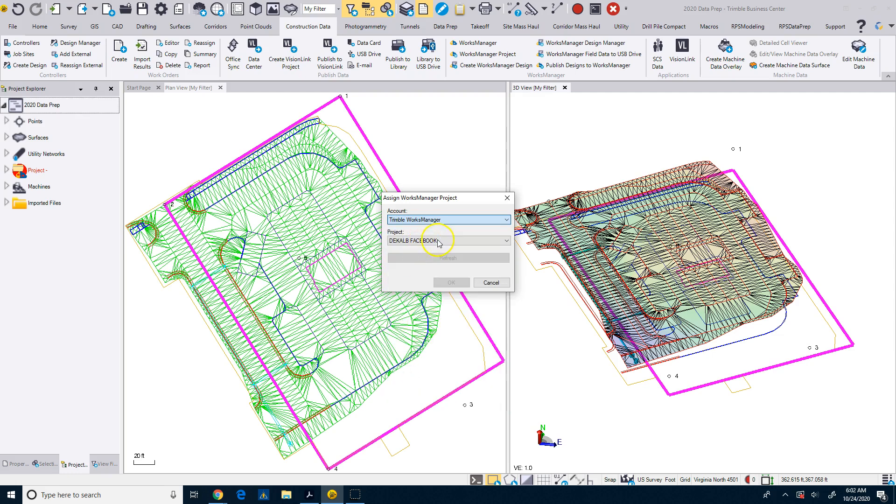
pyautogui.click(507, 241)
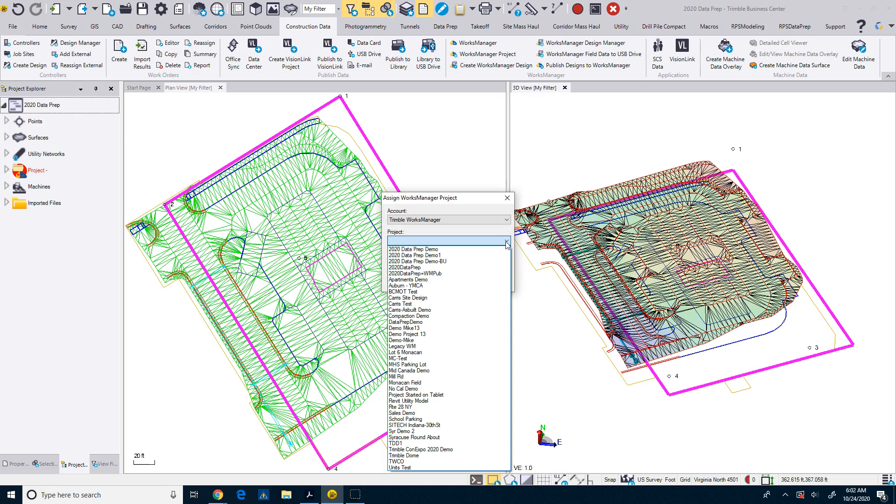
pyautogui.click(415, 274)
pyautogui.click(446, 282)
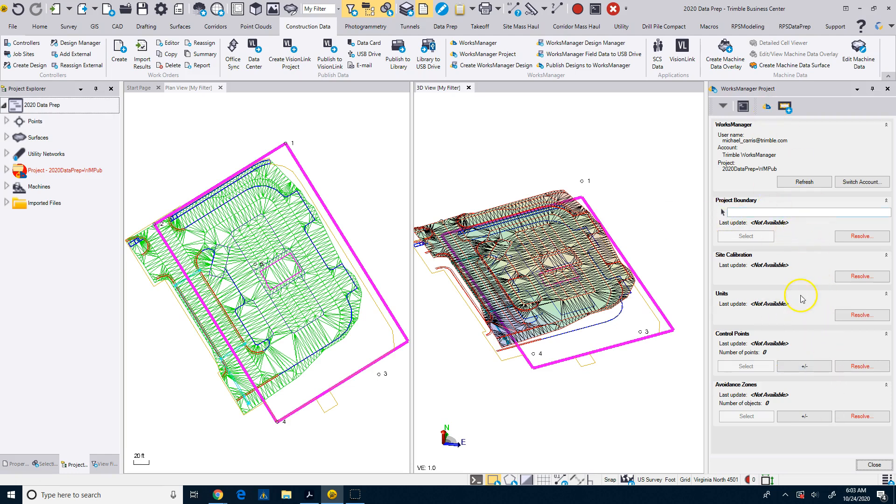
# Step: Resolve the project boundary by adopting it from WorksManager, and check its extent around the site in the plan view
pyautogui.click(860, 236)
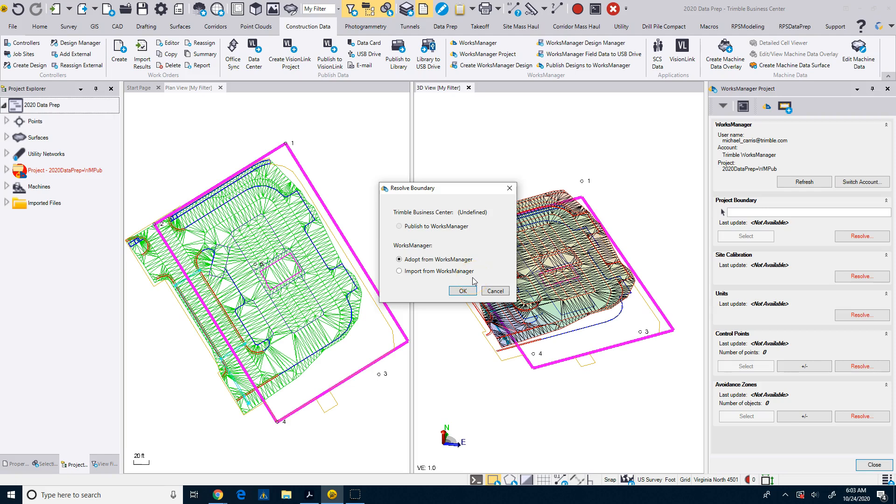
pyautogui.click(464, 291)
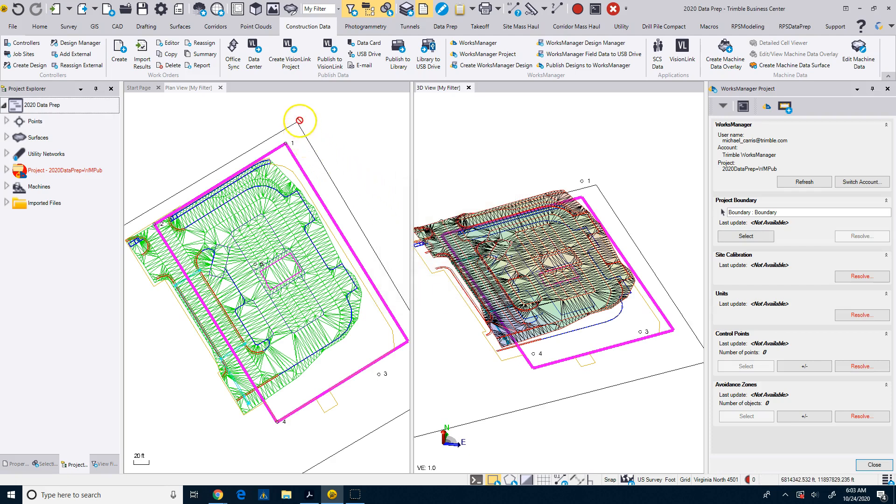
pyautogui.scroll(-2, 291, 206)
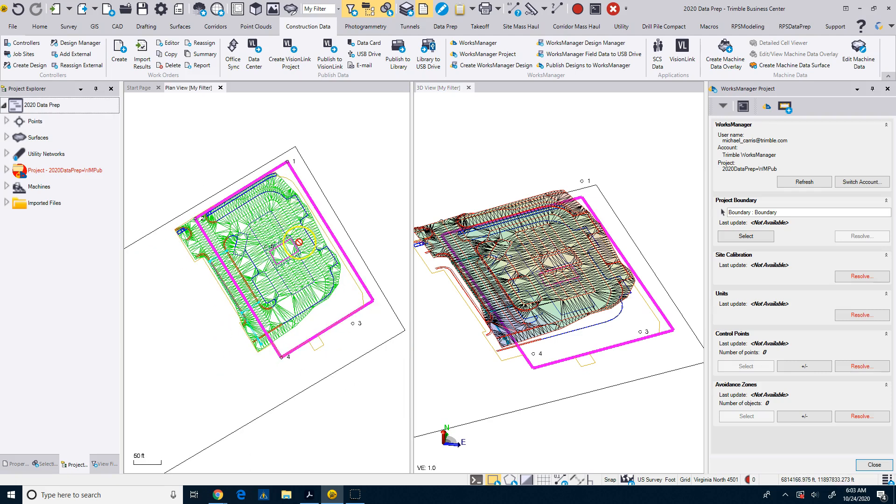
pyautogui.scroll(2, 273, 249)
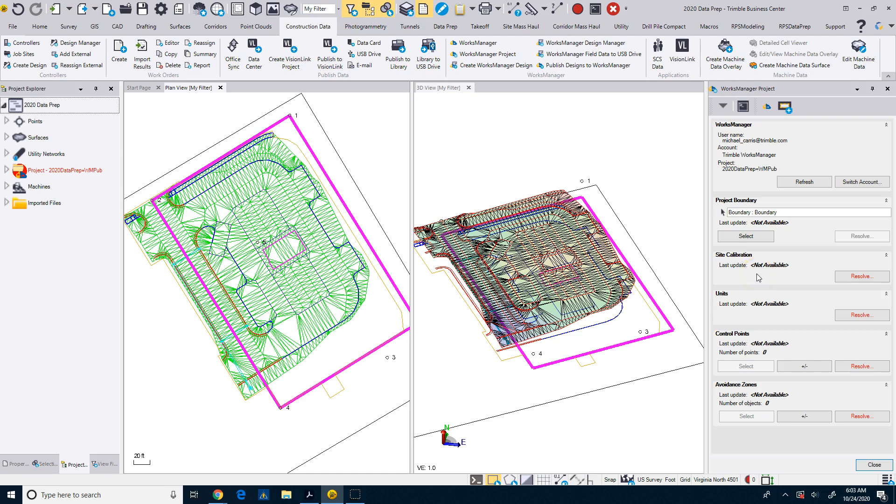
# Step: Resolve the site calibration with WorksManager and resolve the units by publishing them to WorksManager
pyautogui.click(863, 278)
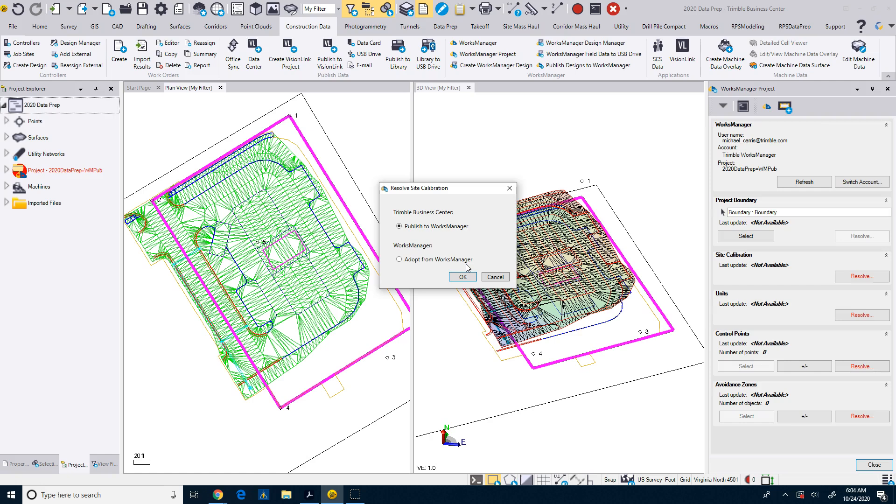
pyautogui.click(429, 264)
pyautogui.click(462, 277)
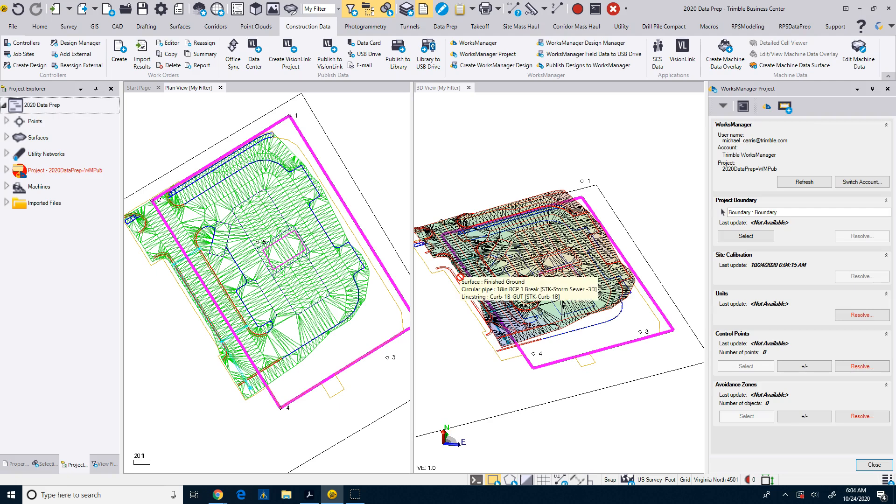
pyautogui.click(864, 319)
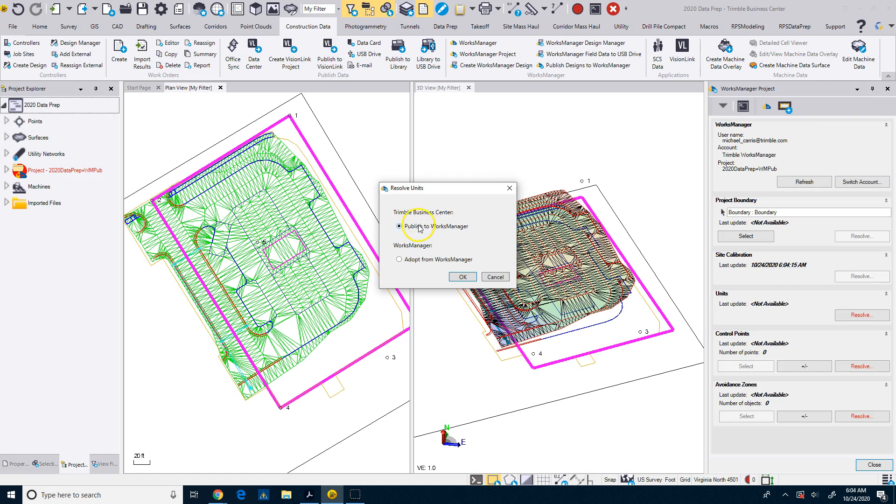
pyautogui.click(462, 280)
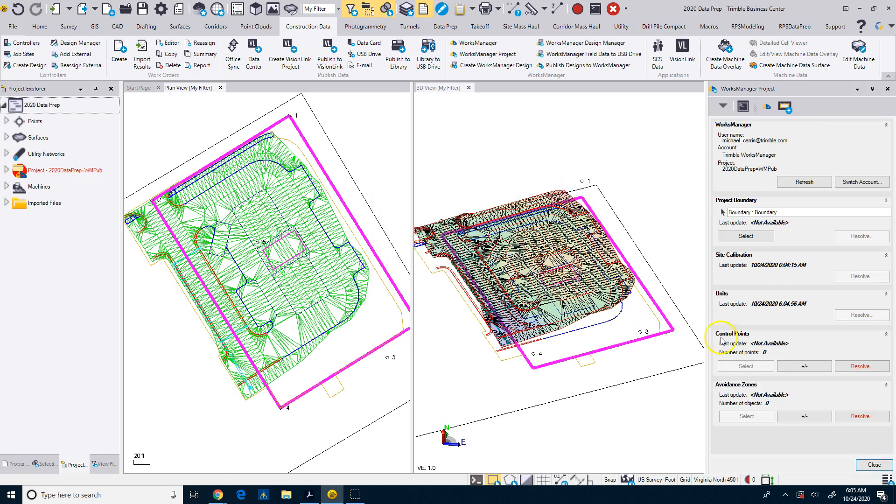
# Step: Select all points on the Points layer and add them to the project's control points
pyautogui.click(805, 367)
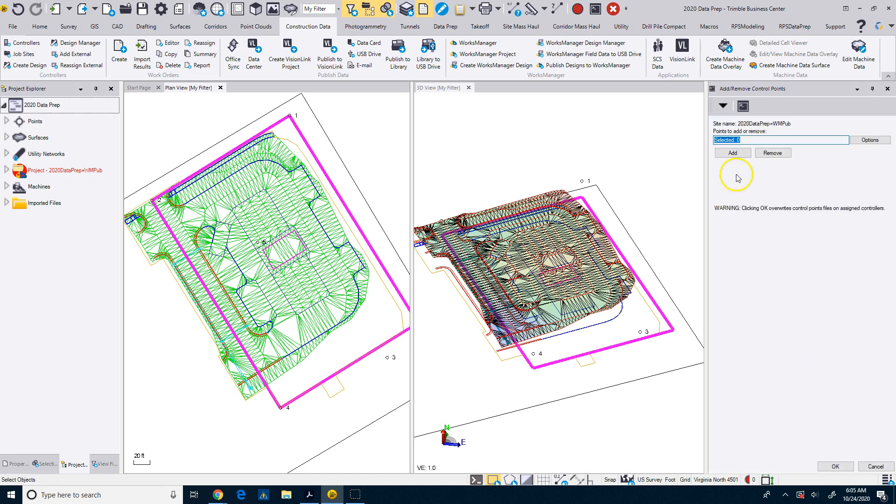
pyautogui.click(862, 141)
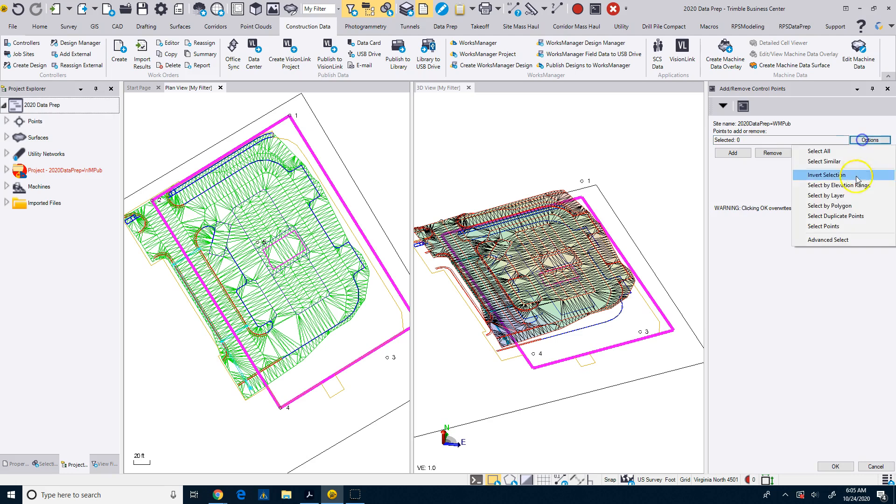
pyautogui.click(836, 198)
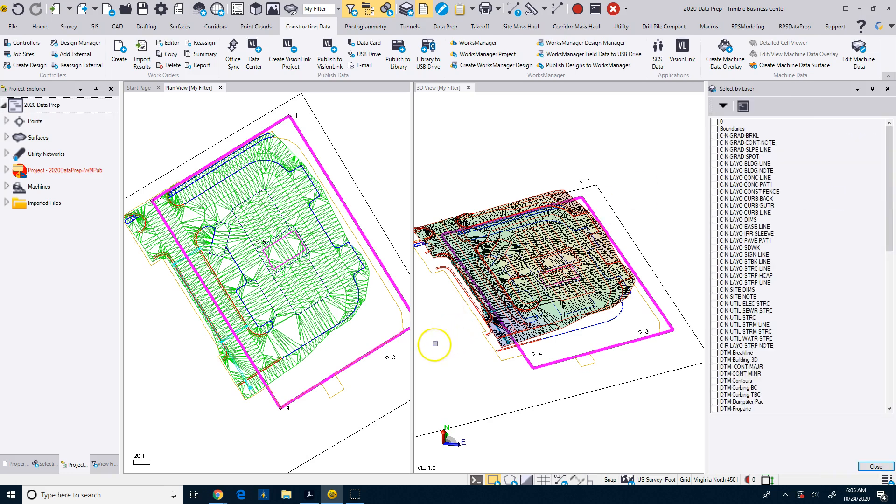
pyautogui.click(394, 357)
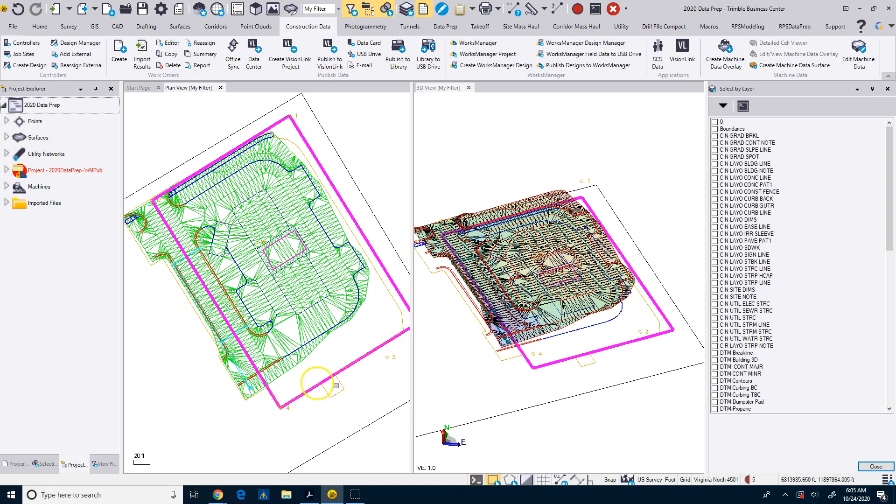
pyautogui.scroll(-8, 825, 266)
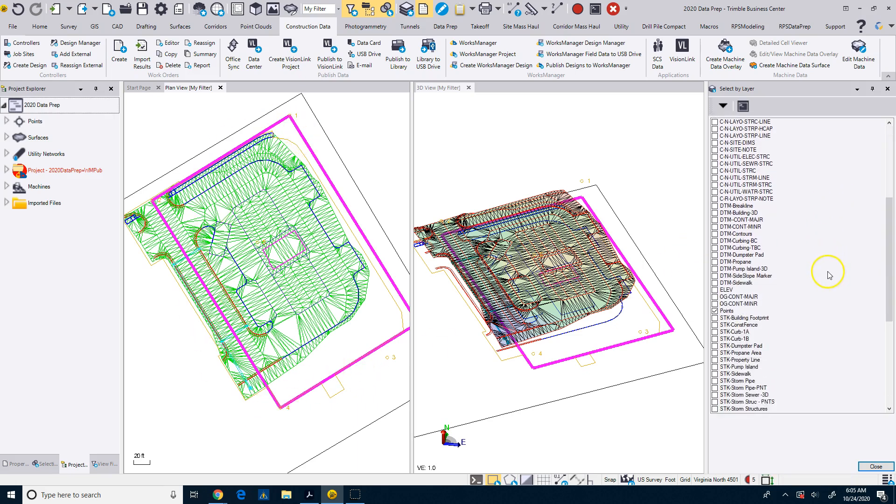
pyautogui.click(876, 466)
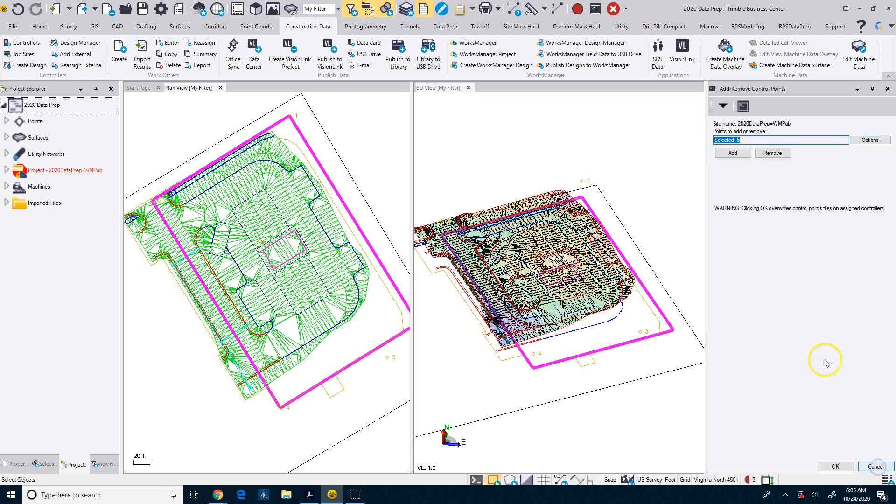
pyautogui.click(731, 154)
pyautogui.click(835, 466)
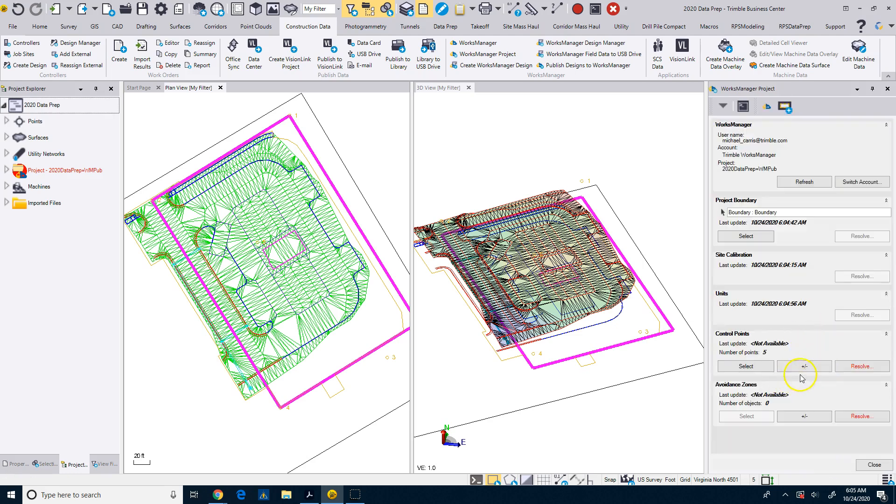
# Step: Resolve the control points and the avoidance zones by publishing both to WorksManager, and finish the project setup
pyautogui.click(865, 367)
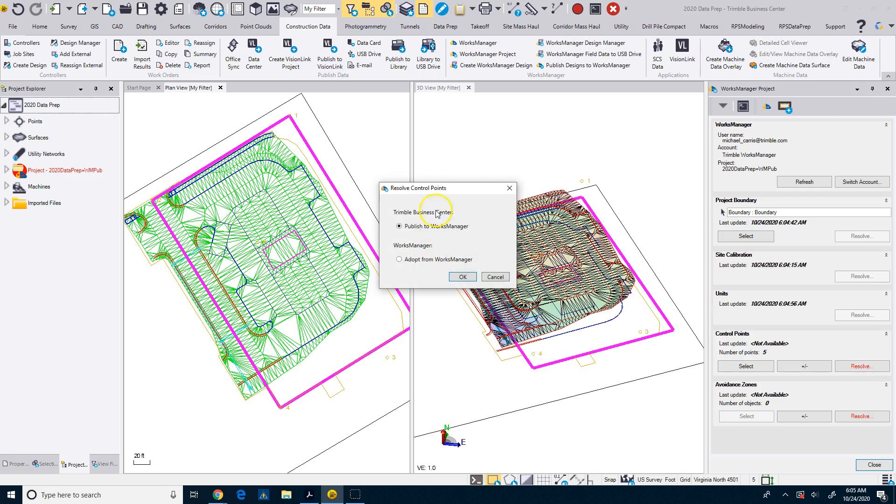
pyautogui.click(458, 277)
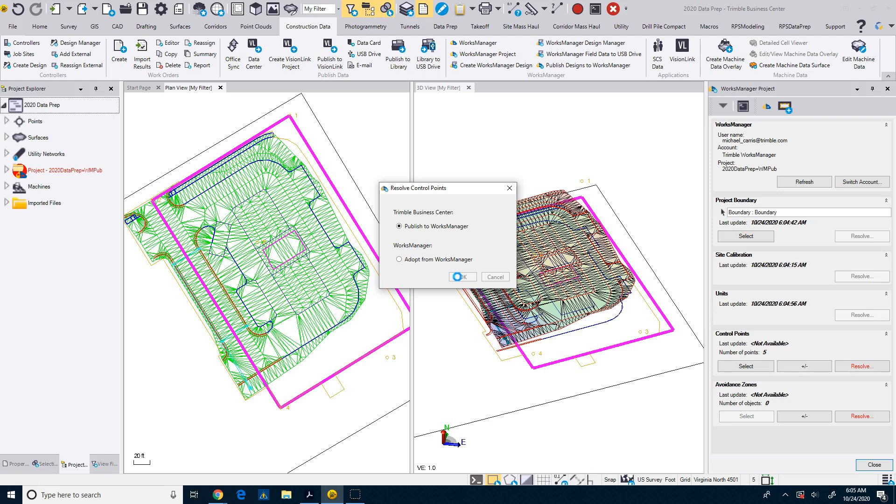
pyautogui.click(795, 367)
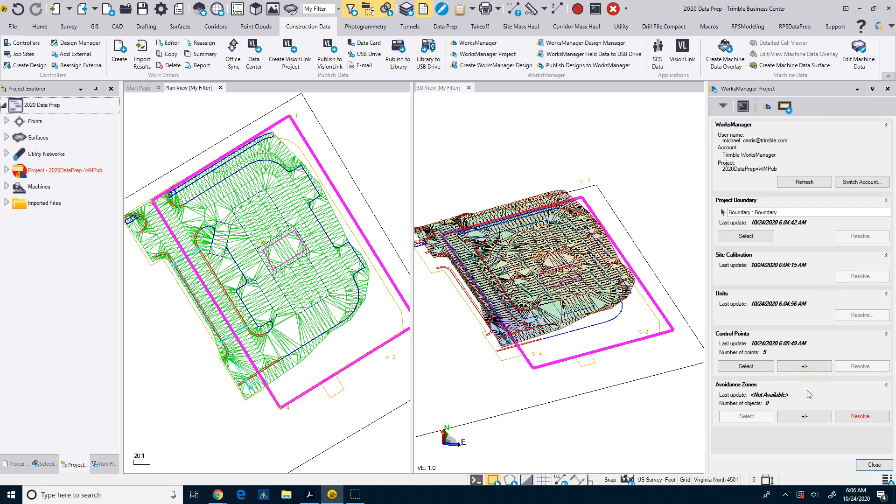
pyautogui.click(866, 417)
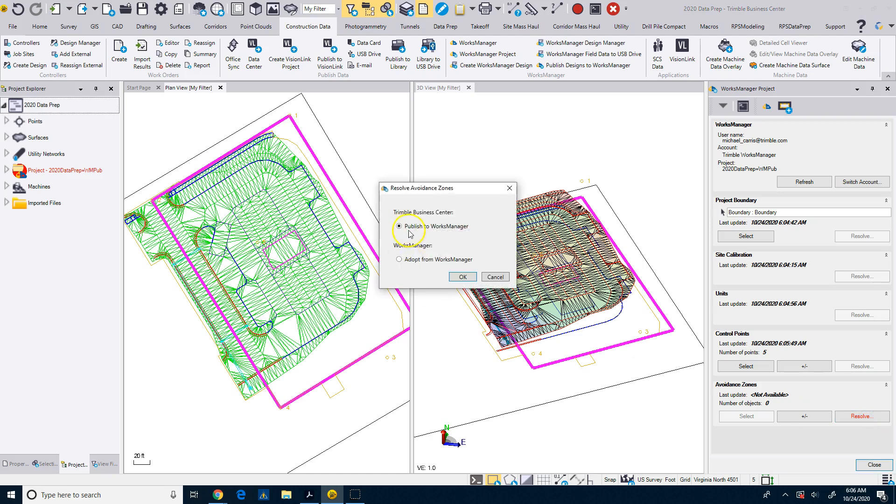
pyautogui.click(460, 278)
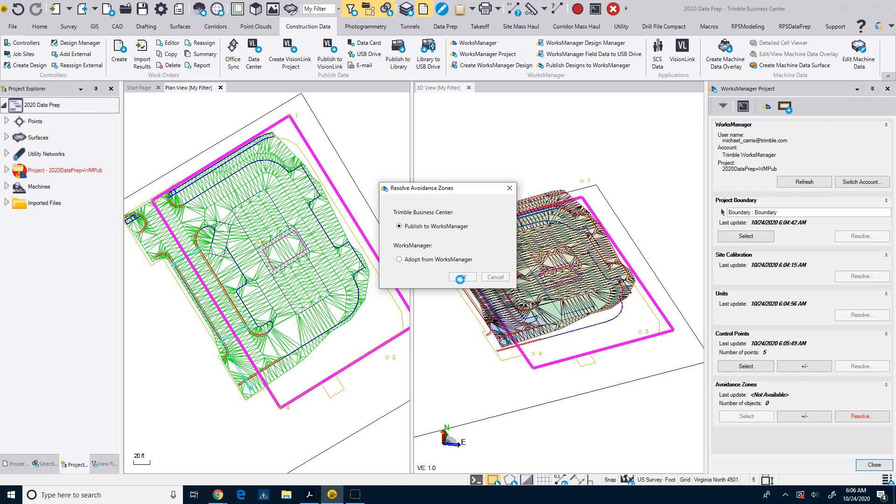
pyautogui.click(460, 277)
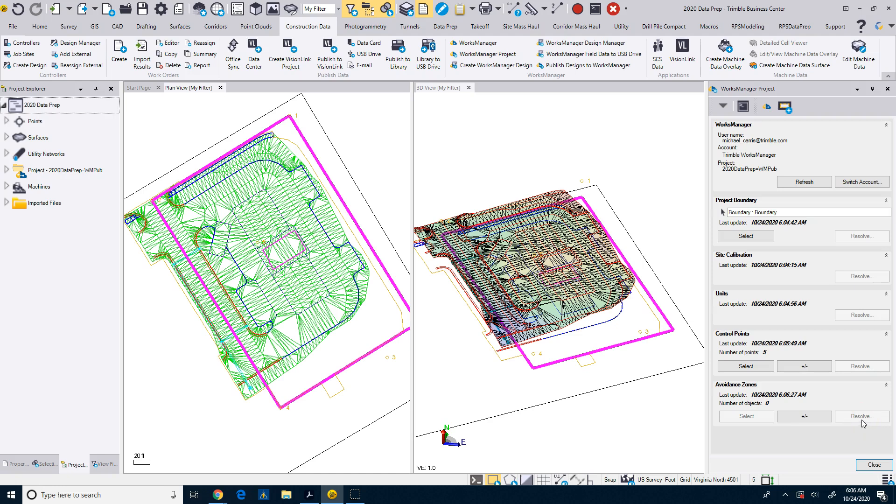
pyautogui.click(873, 464)
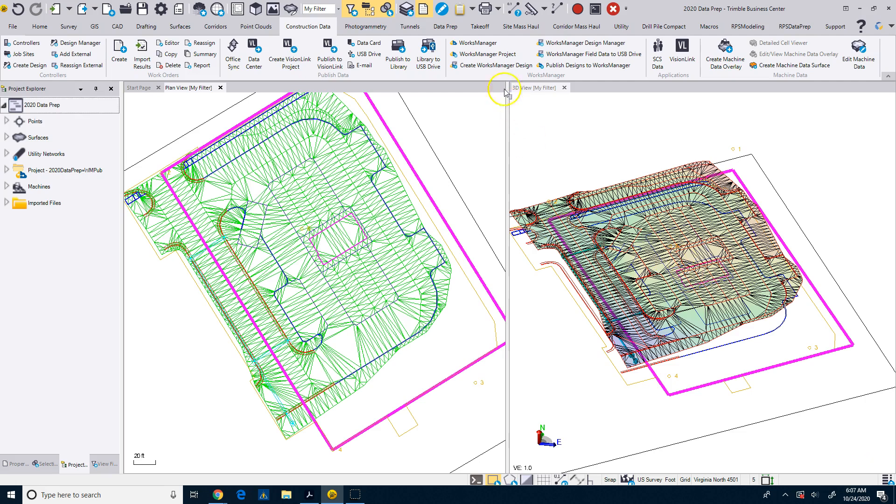
# Step: Create a WorksManager design named "Finsihed Grading" and open its model definition for editing
pyautogui.click(475, 65)
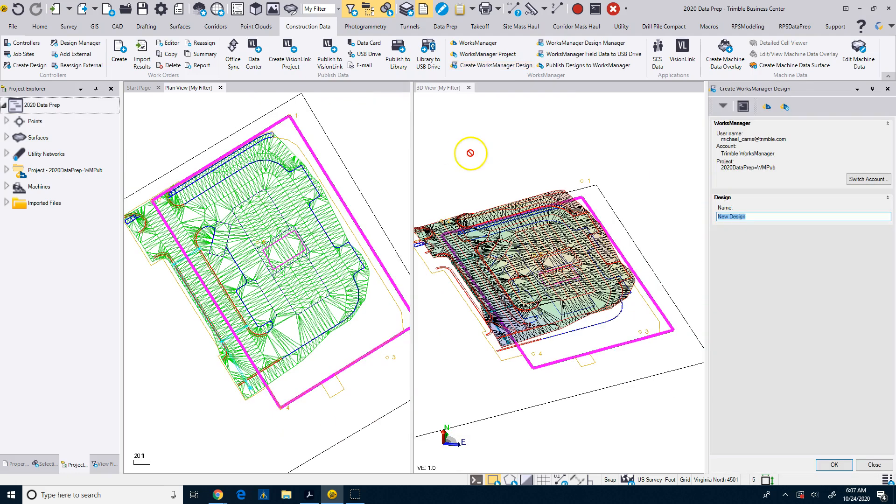
pyautogui.write('Finsihed Grading')
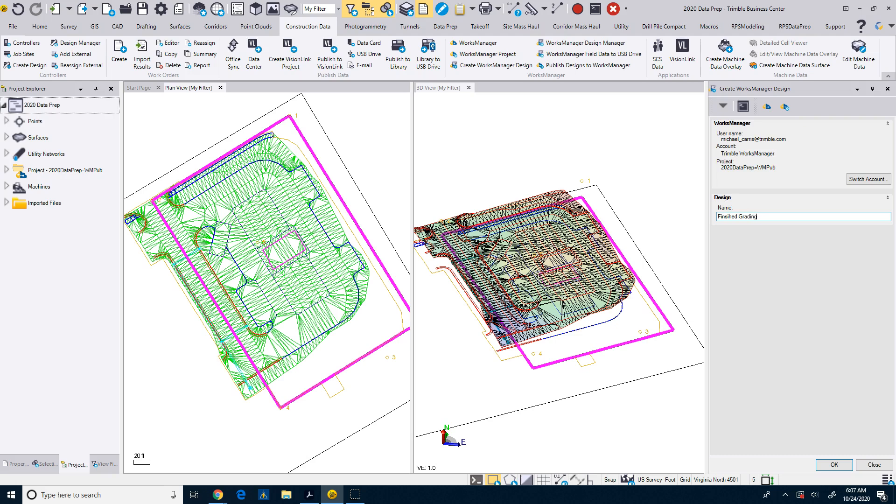
pyautogui.click(830, 463)
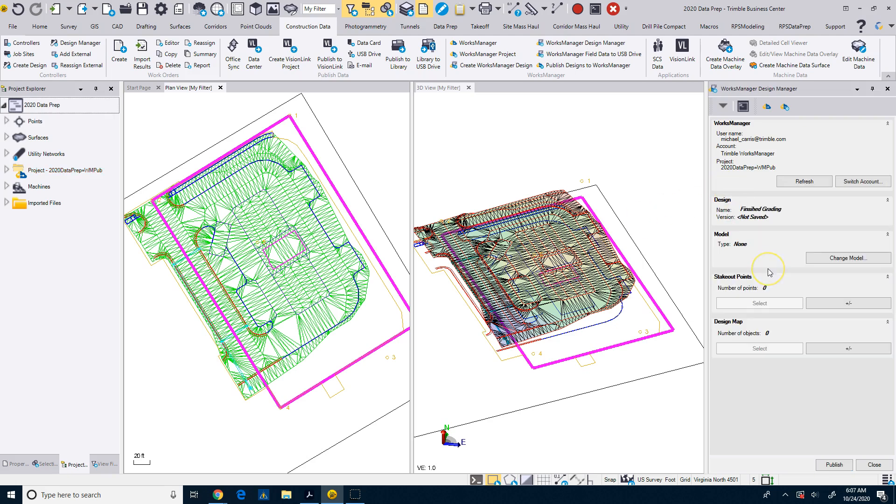
pyautogui.click(839, 259)
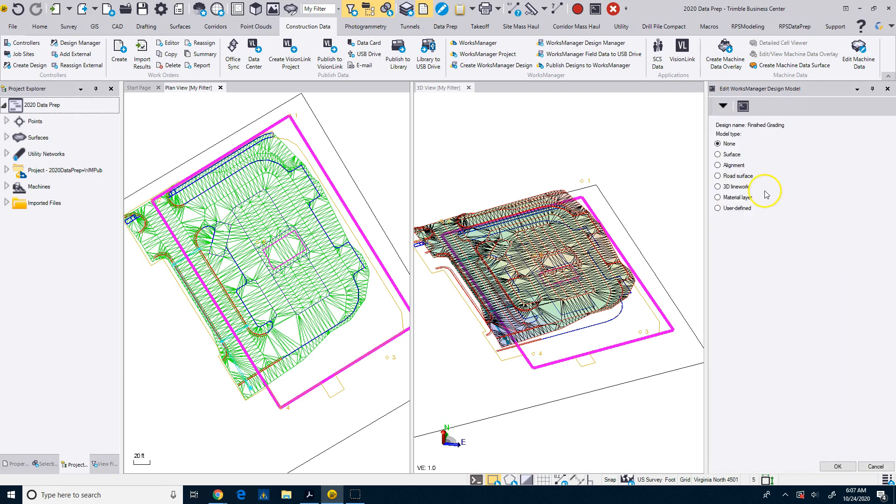
pyautogui.click(730, 157)
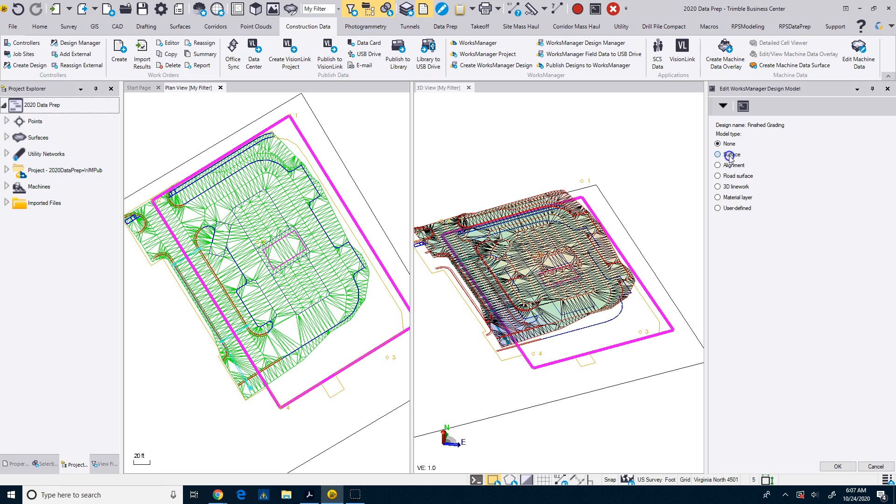
pyautogui.click(729, 209)
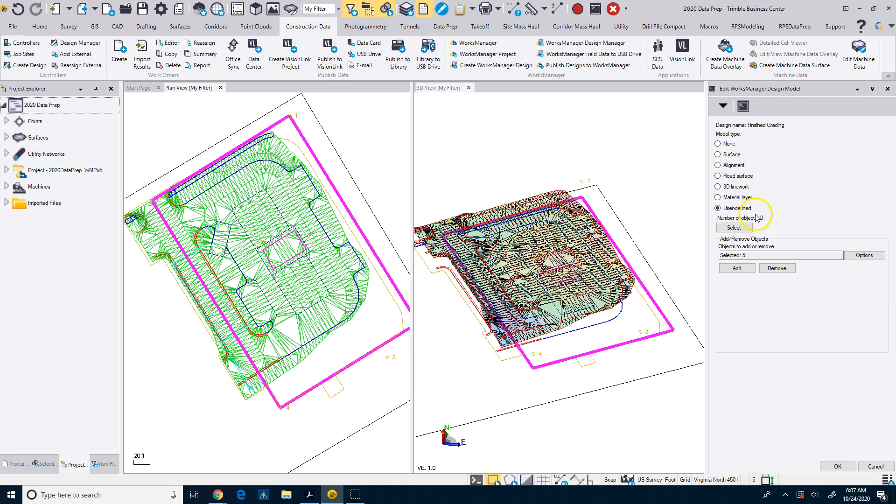
pyautogui.click(751, 227)
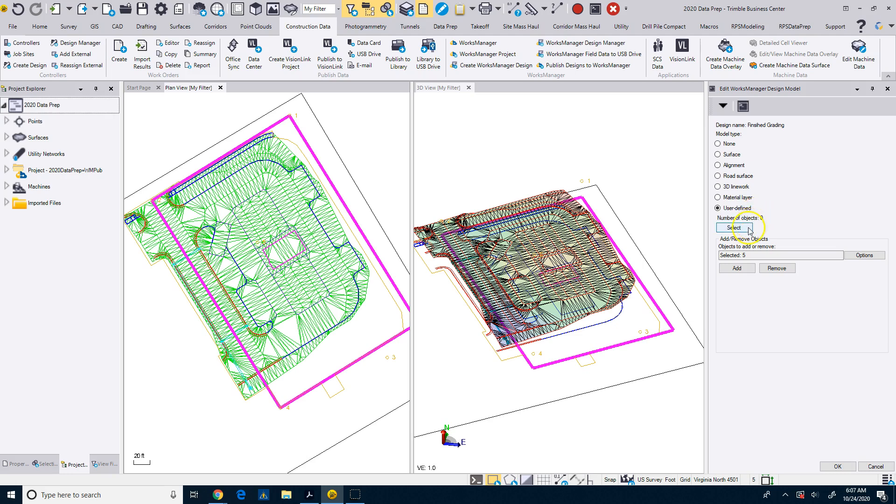
pyautogui.click(624, 293)
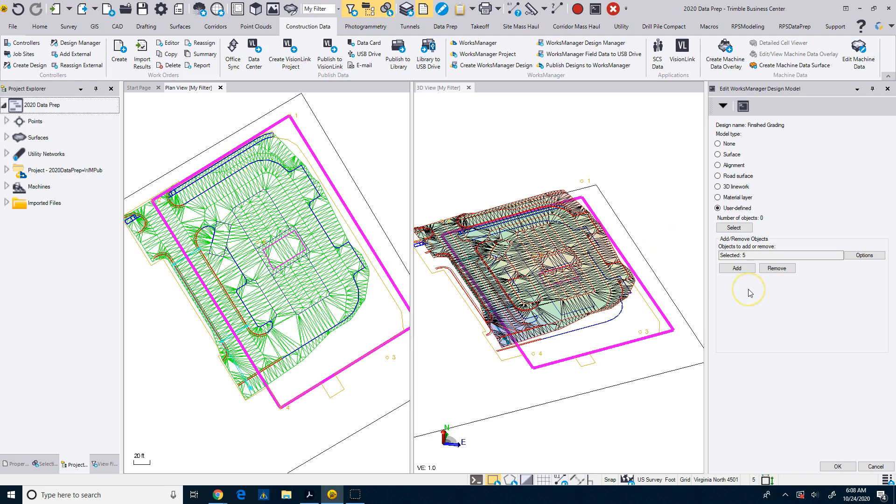
# Step: Set the design's model type to Surface, using the Finished Ground surface without a clipping boundary
pyautogui.click(718, 155)
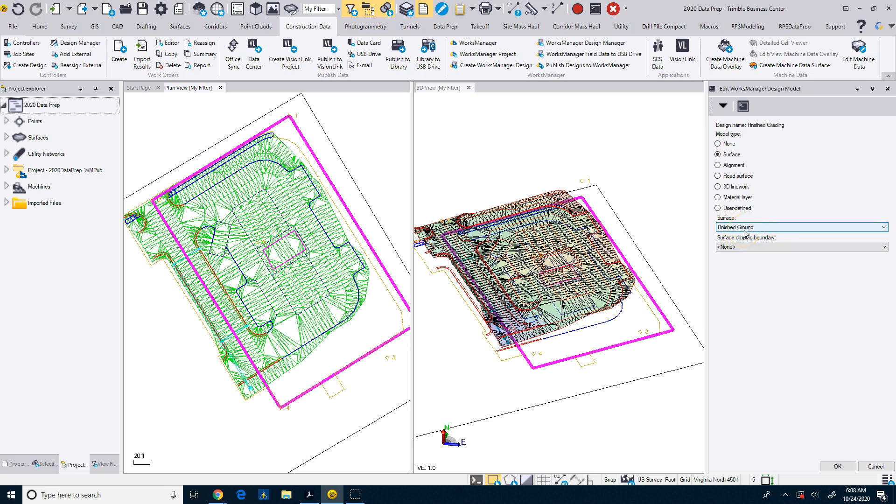
pyautogui.click(842, 466)
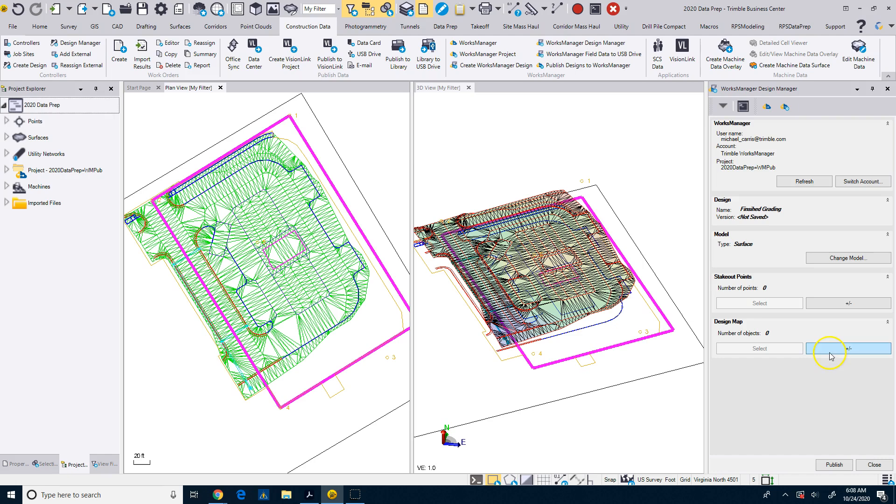
# Step: Start a fresh selection for the Finsihed Grading design map with the Building Footprint linestring
pyautogui.click(848, 350)
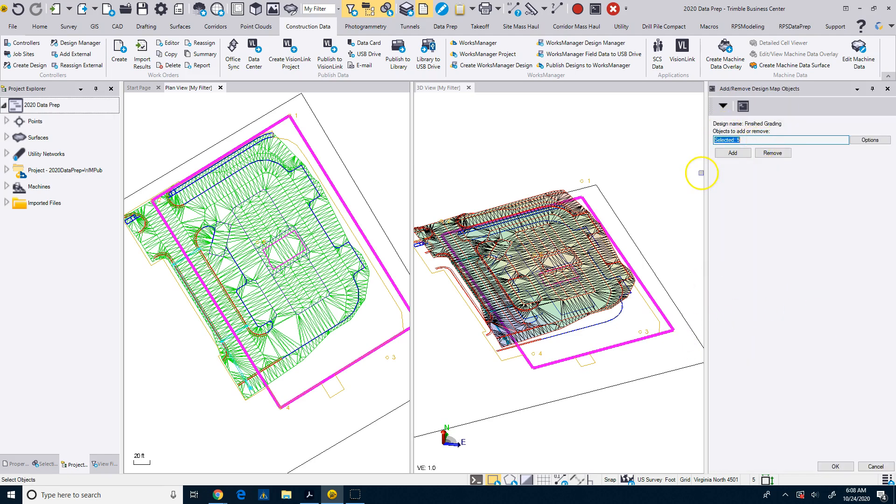
pyautogui.click(600, 149)
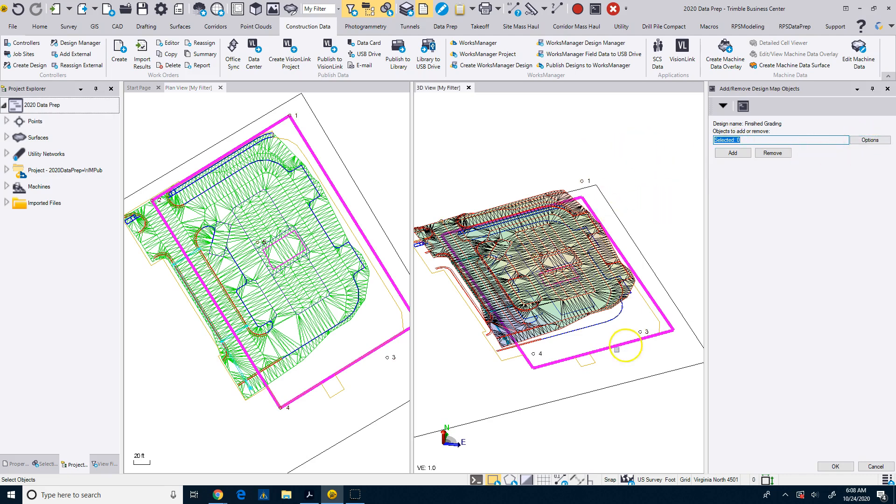
pyautogui.click(868, 141)
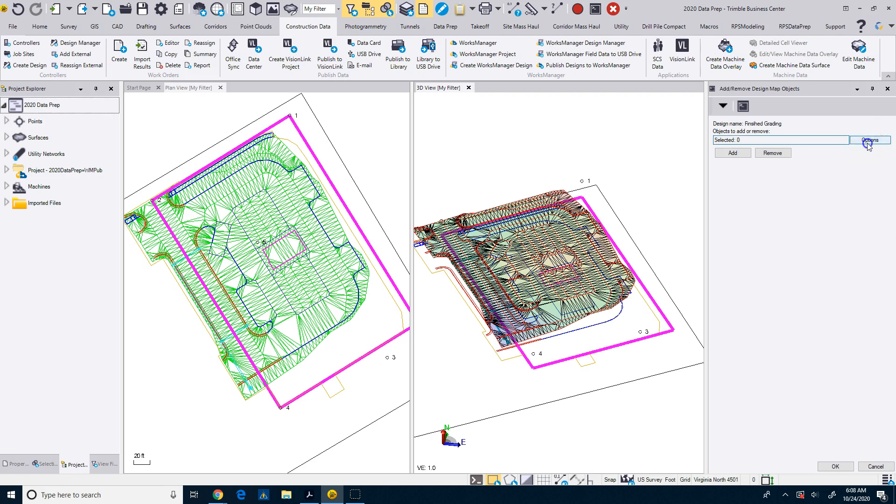
pyautogui.click(834, 196)
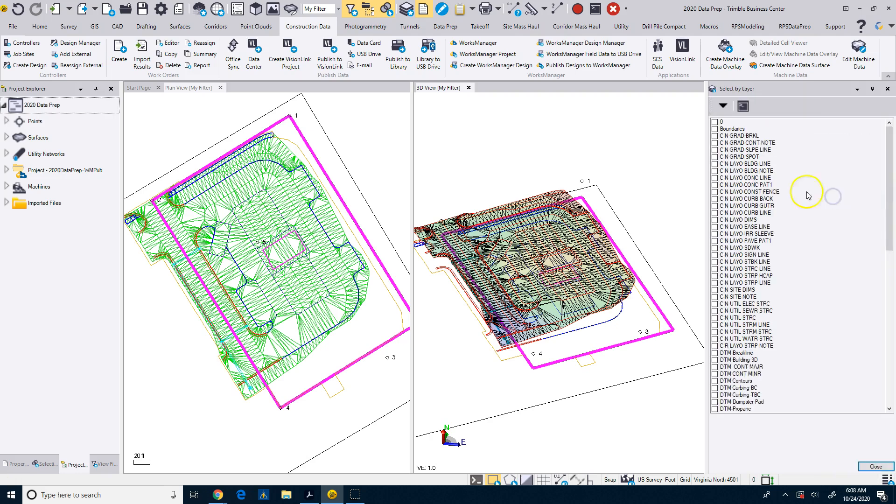
pyautogui.click(288, 261)
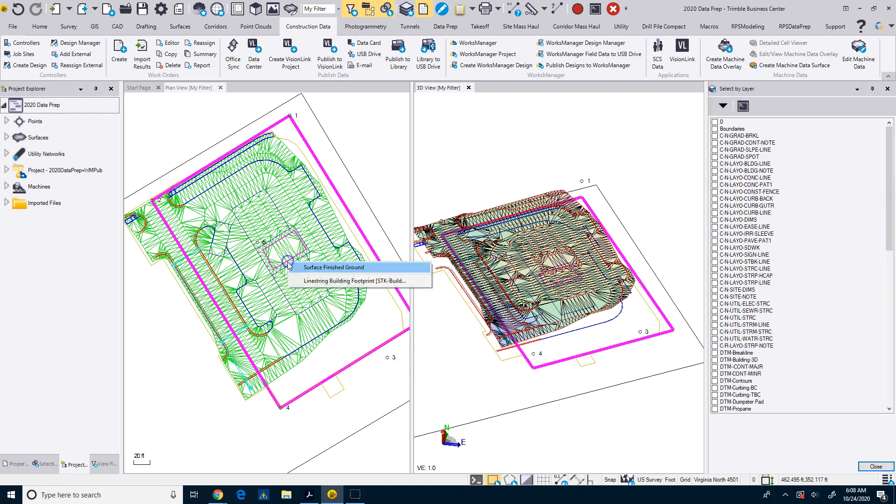
pyautogui.click(311, 279)
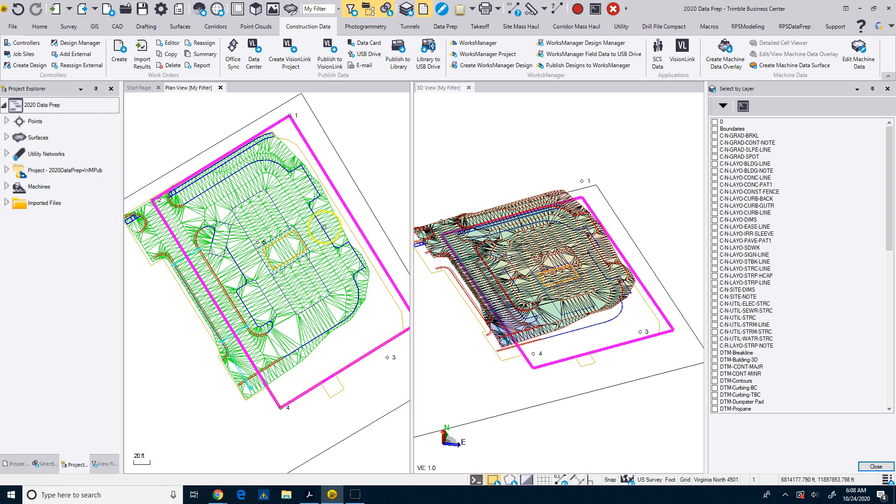
# Step: Extend the design map selection with the curb lines, site boundary and paving linework around the building in the plan view
pyautogui.click(323, 226)
pyautogui.click(344, 250)
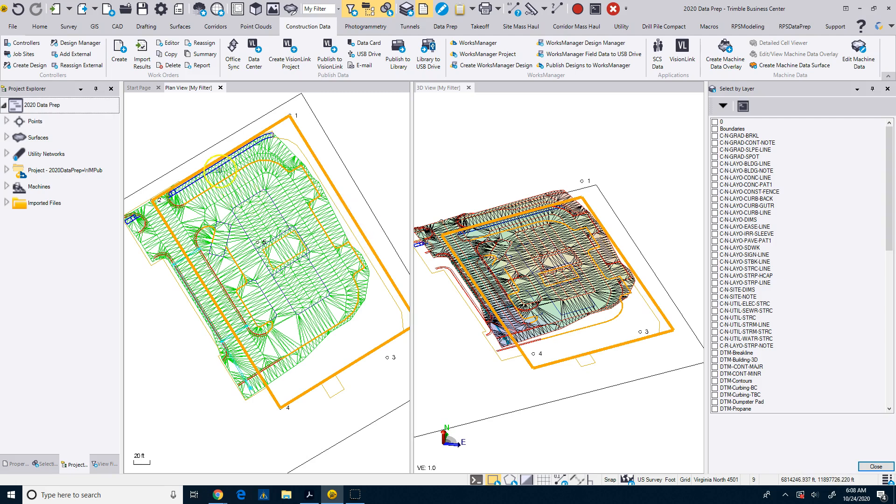
pyautogui.click(220, 169)
pyautogui.click(241, 188)
pyautogui.click(242, 192)
pyautogui.click(263, 216)
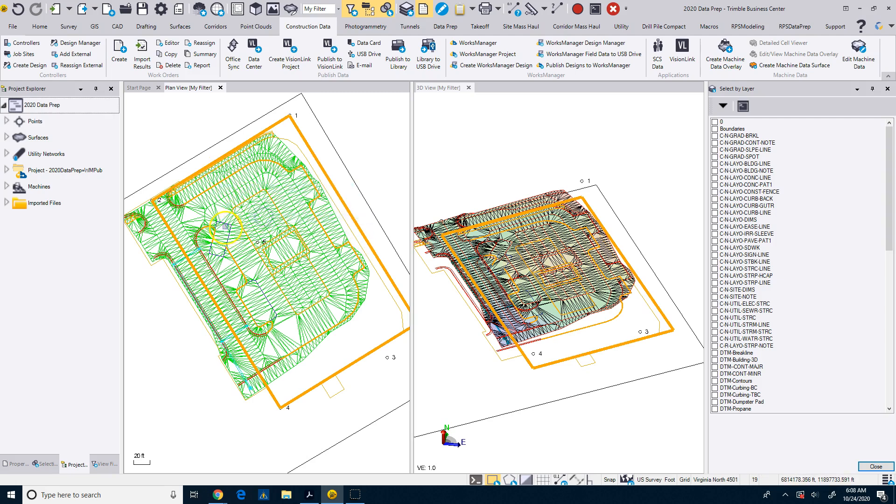
# Step: Add the short linework beside the west curb island and the circular pipe 18in RCP 1 to the design map selection
pyautogui.click(226, 224)
pyautogui.click(243, 243)
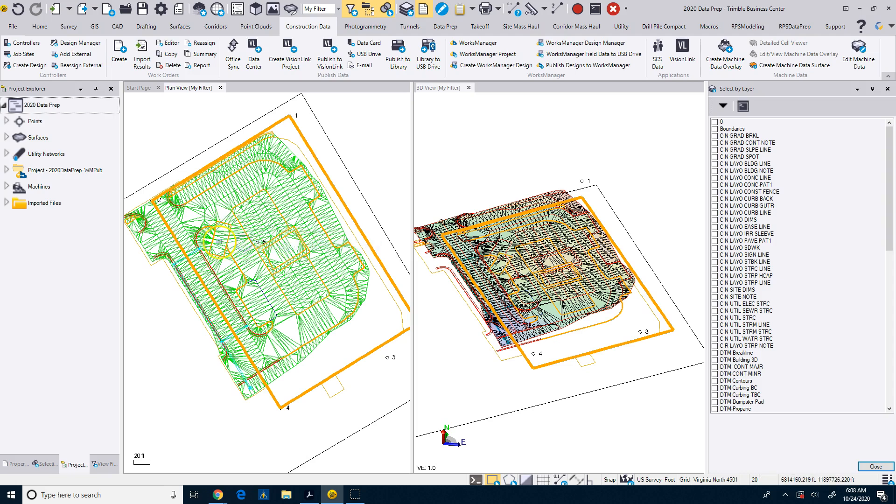
pyautogui.click(191, 254)
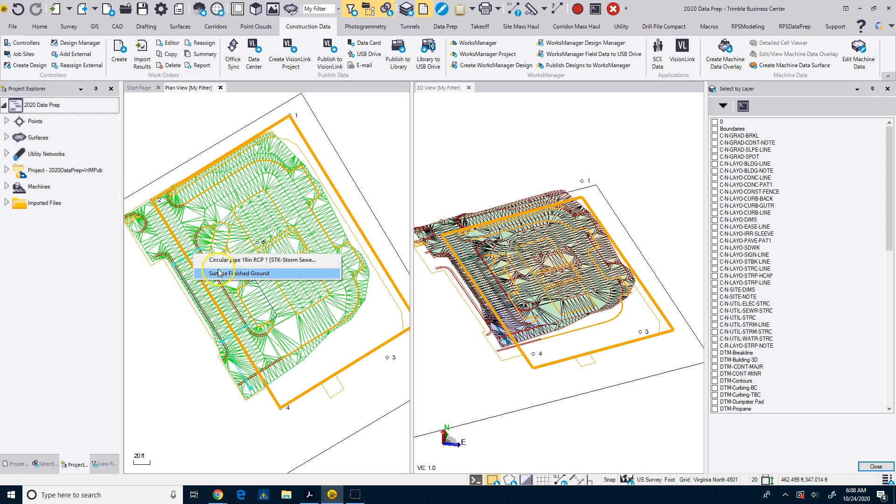
pyautogui.click(217, 260)
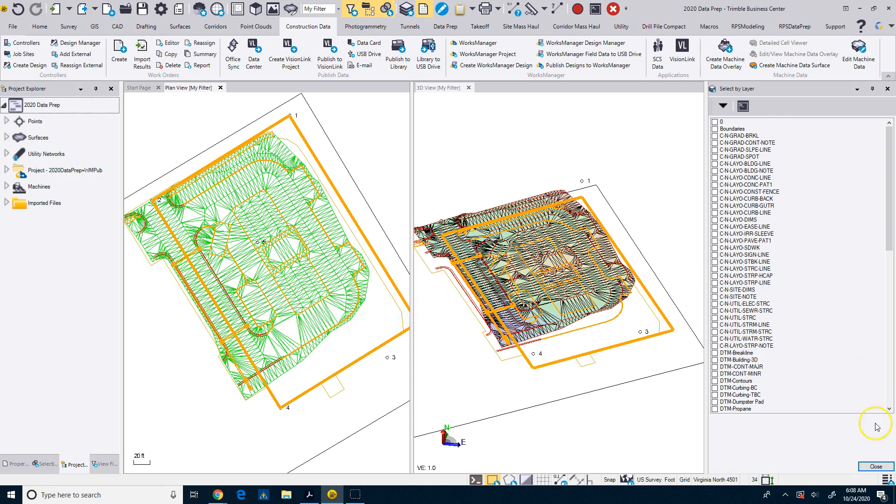
# Step: Add the selected objects to the design map and publish the Finsihed Grading design to WorksManager
pyautogui.click(876, 468)
pyautogui.click(732, 153)
pyautogui.click(834, 467)
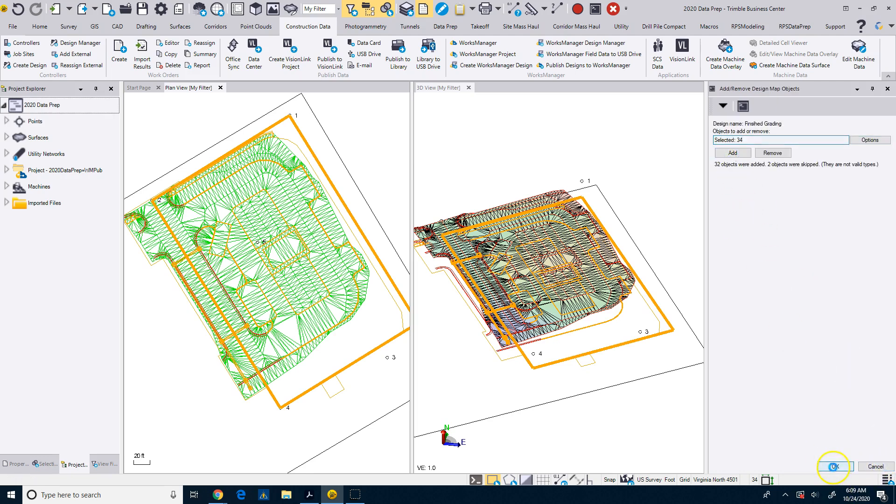
pyautogui.click(830, 466)
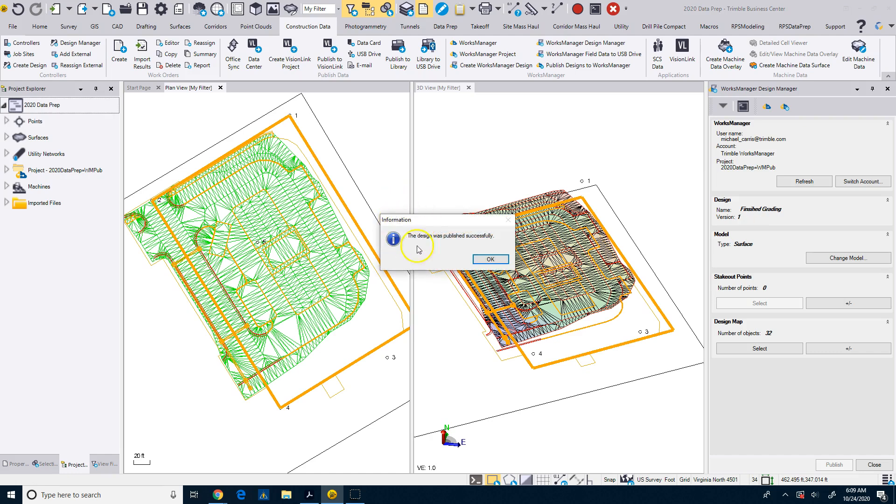
pyautogui.click(487, 260)
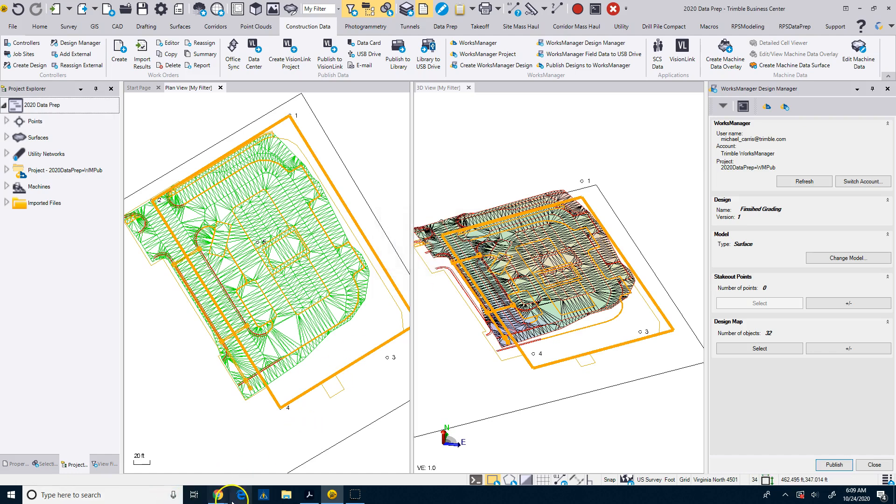
# Step: Switch to Trimble WorksManager in the browser and review the configuration files in the 2020DataPrep=WMPub project settings
pyautogui.click(82, 10)
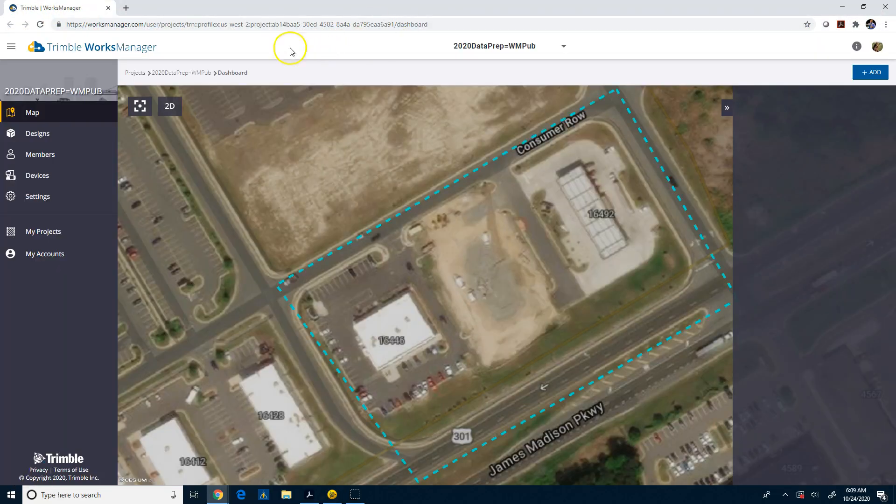
pyautogui.click(34, 198)
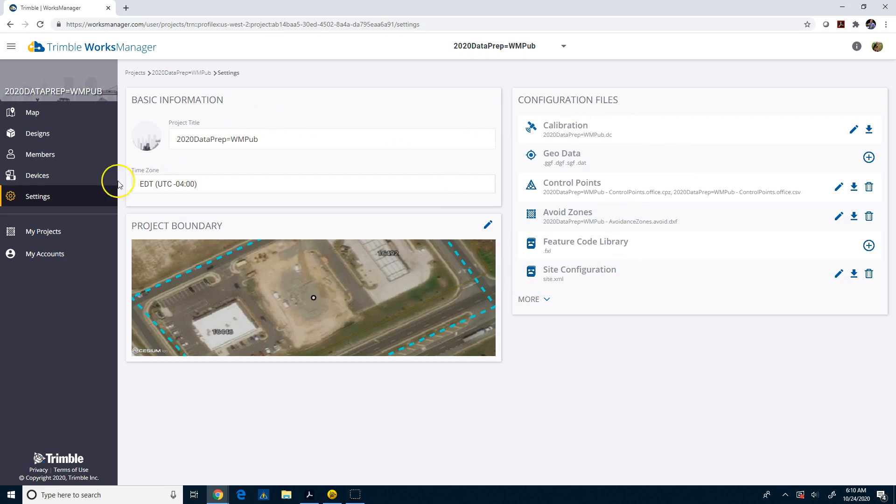
# Step: Return to Trimble Business Center, close the WorksManager Design Manager and clear the object selection
pyautogui.click(332, 495)
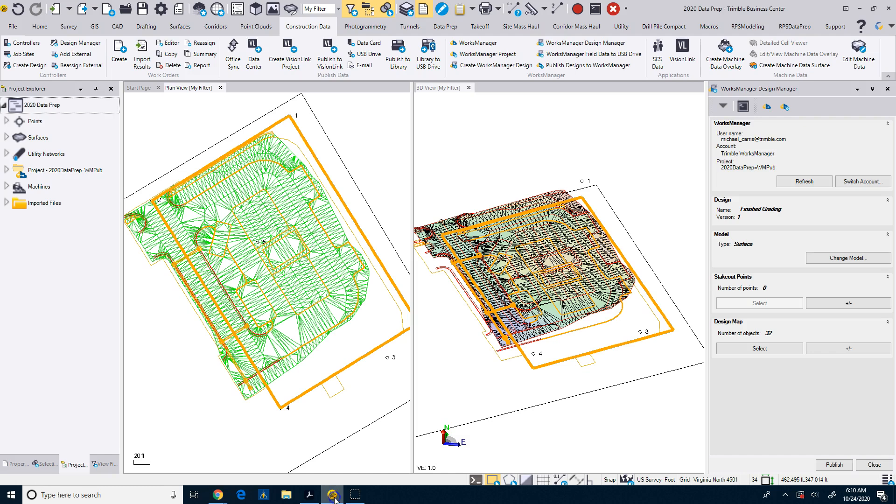
pyautogui.click(865, 464)
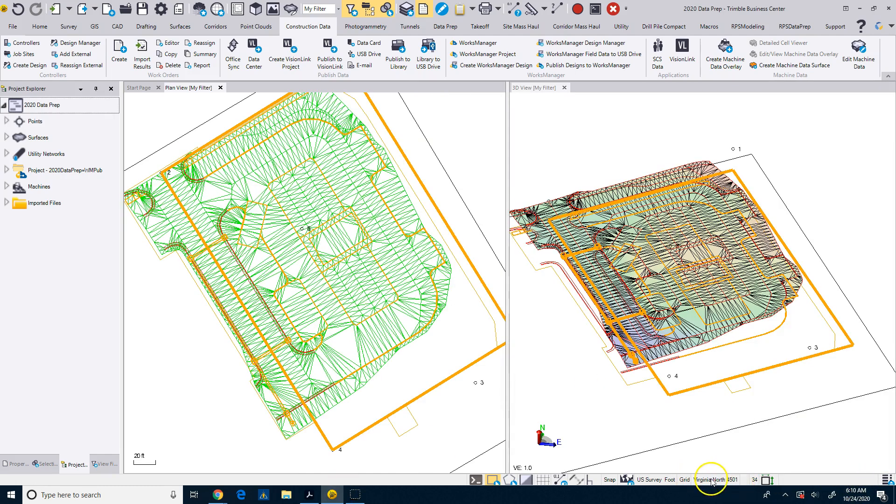
pyautogui.click(462, 135)
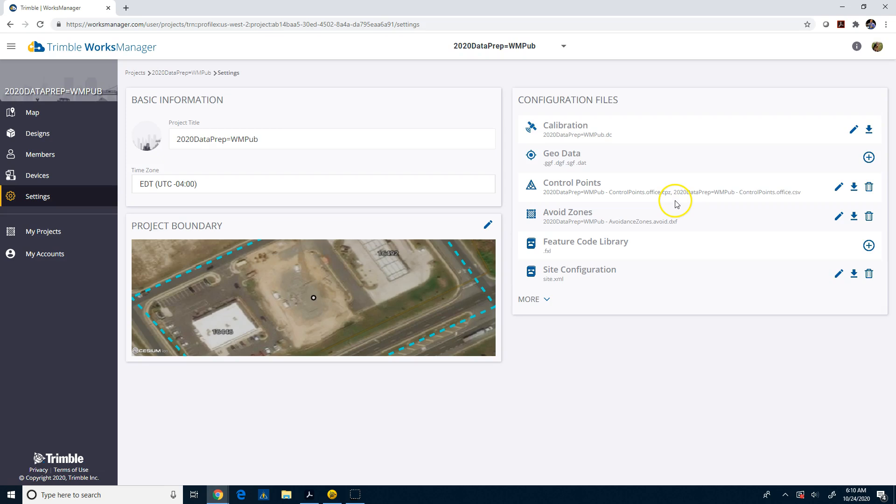
# Step: Check the published design in the project's designs list in Trimble WorksManager, and return to Trimble Business Center
pyautogui.click(38, 135)
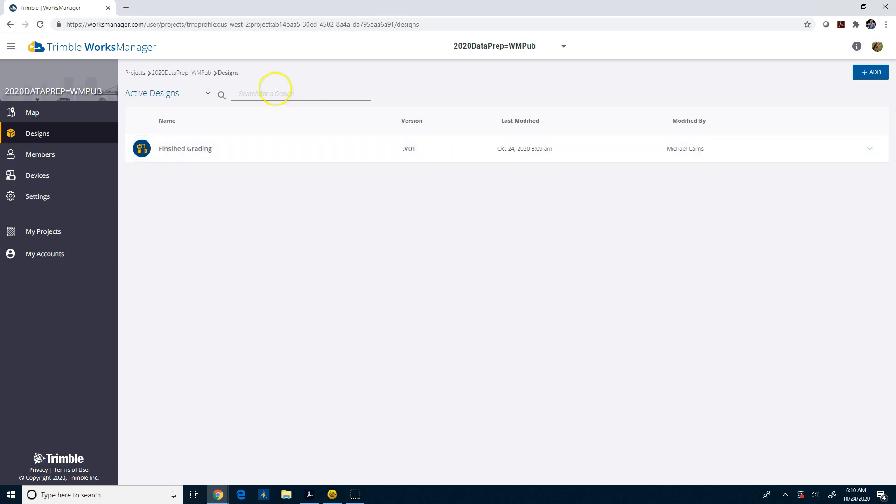
pyautogui.moveTo(340, 497)
pyautogui.hotkey('alt', 'Tab')
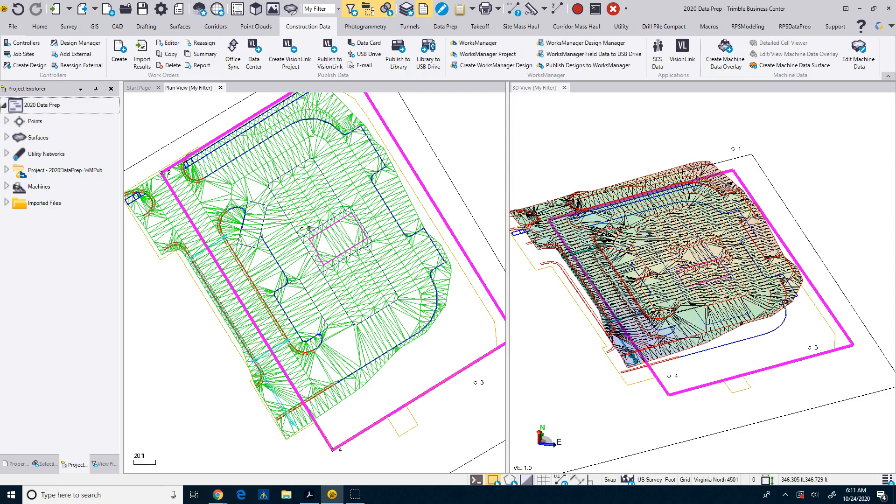